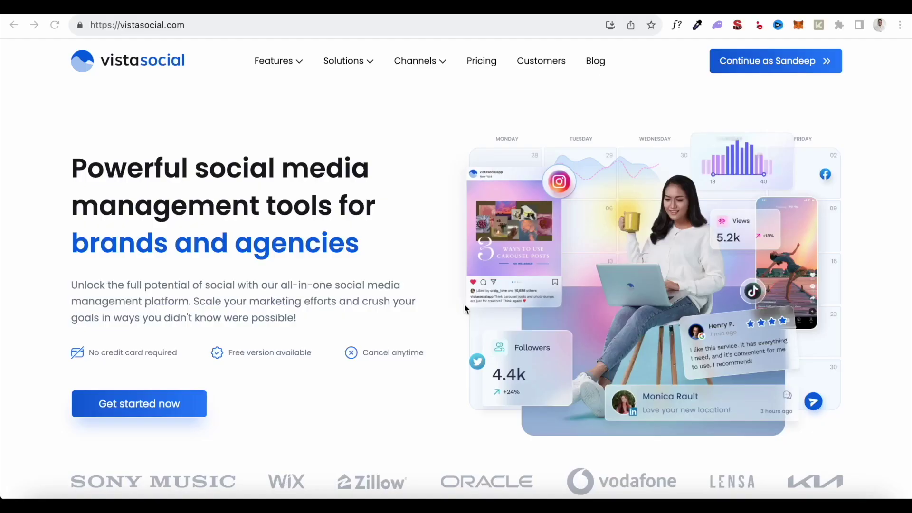
# Step: Scroll through the pricing page to compare the Pro, Pro+ and Custom plan feature lists
pyautogui.scroll(-15, 464, 308)
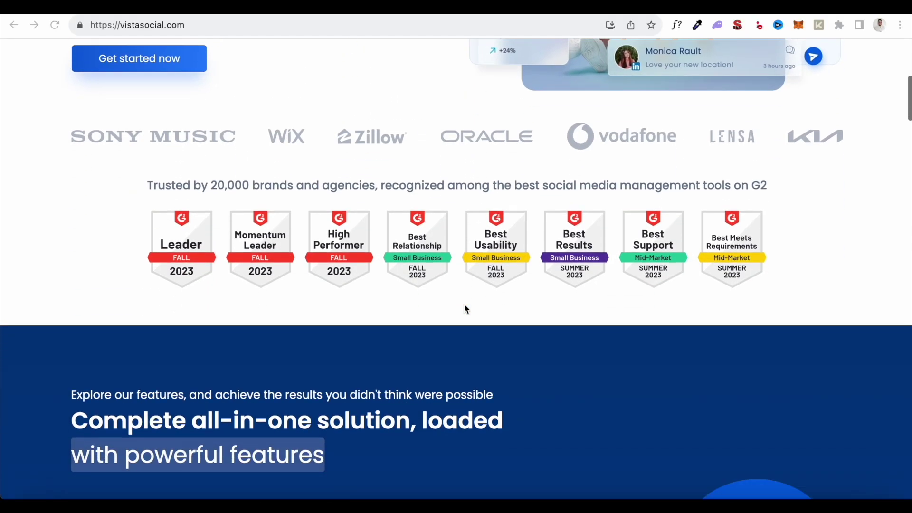
pyautogui.scroll(-12, 464, 305)
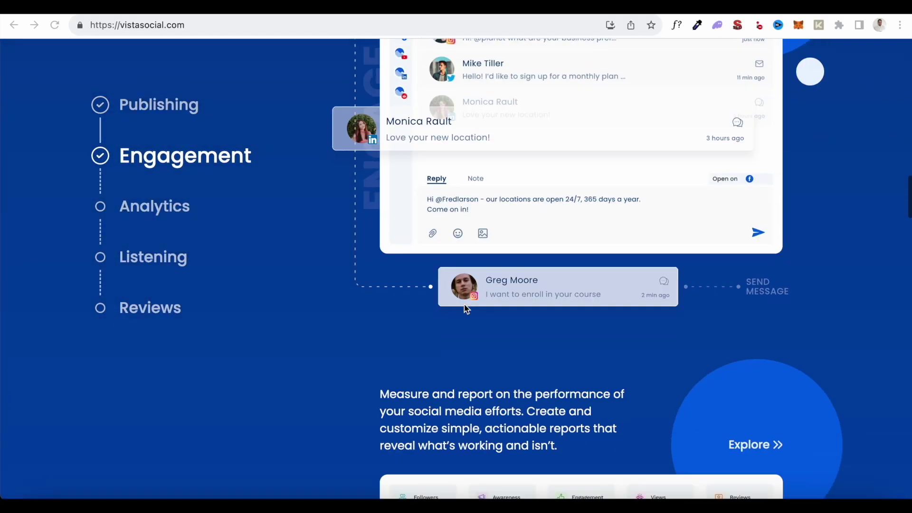
pyautogui.scroll(-12, 465, 308)
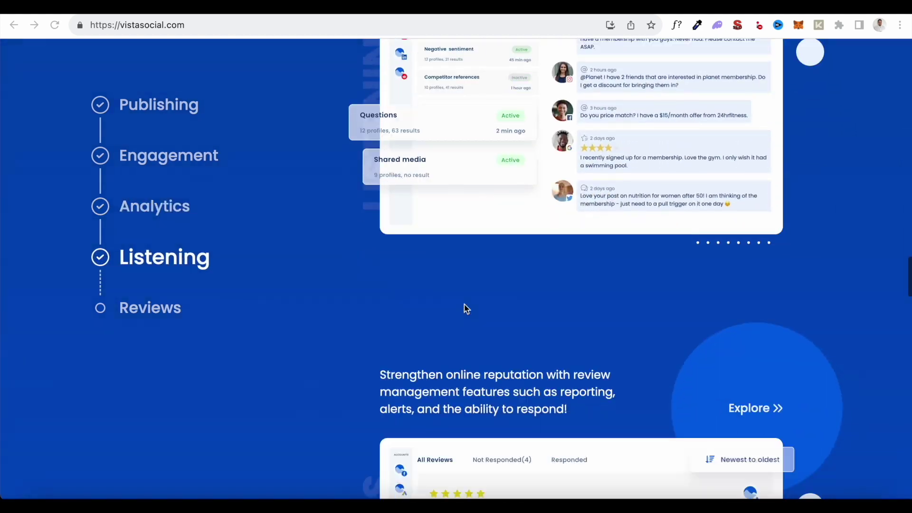
pyautogui.scroll(20, 465, 308)
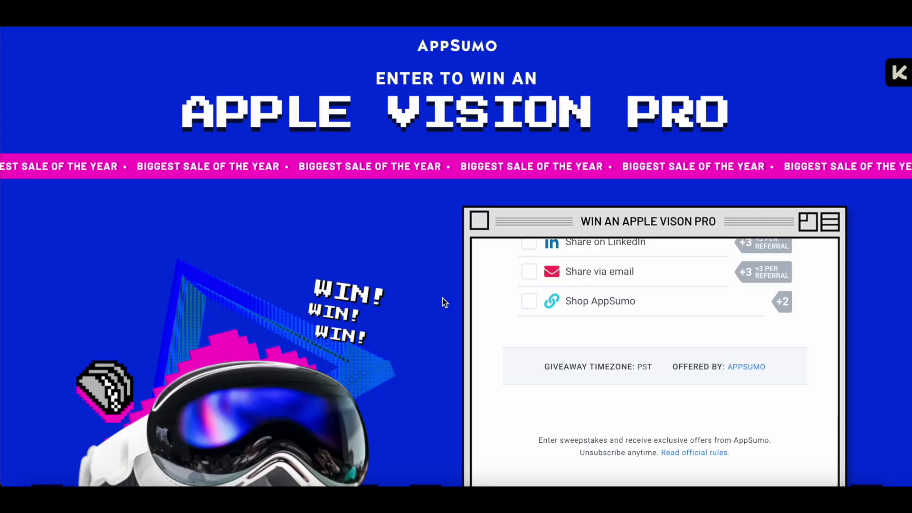
pyautogui.scroll(-8, 442, 297)
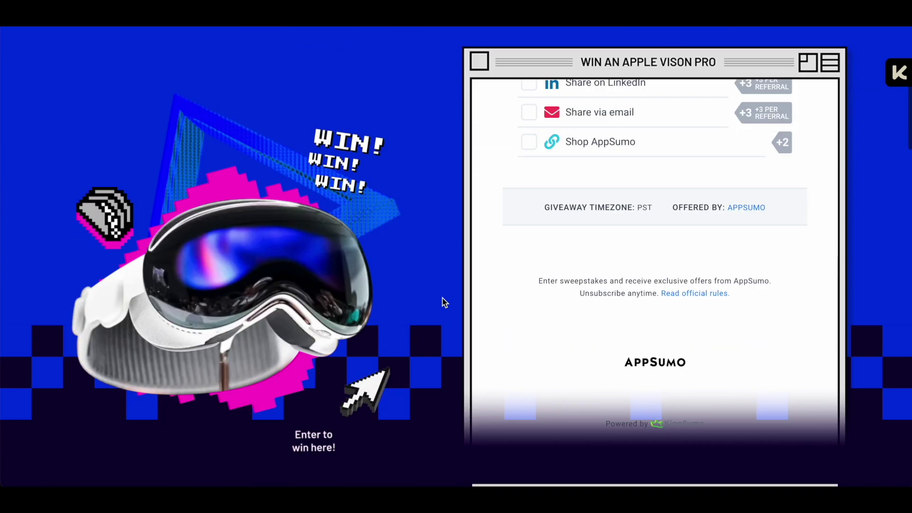
pyautogui.scroll(-6, 443, 298)
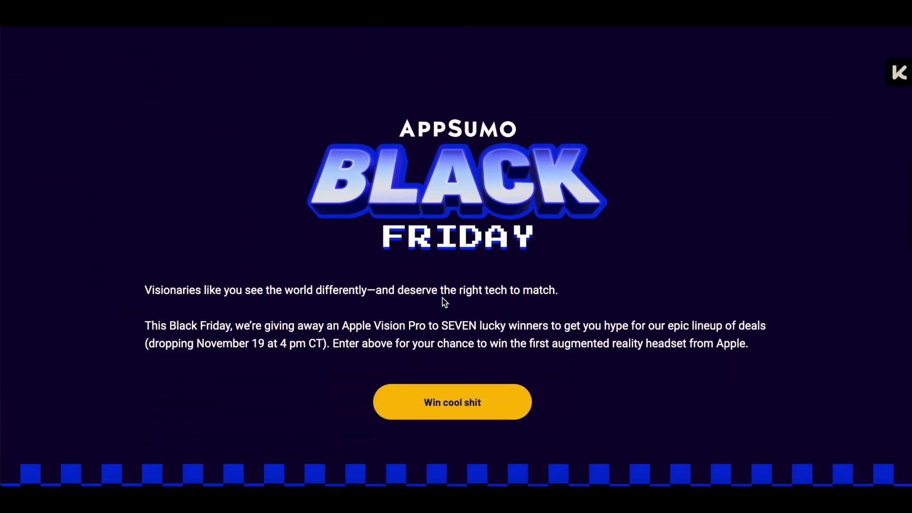
pyautogui.scroll(-1, 443, 298)
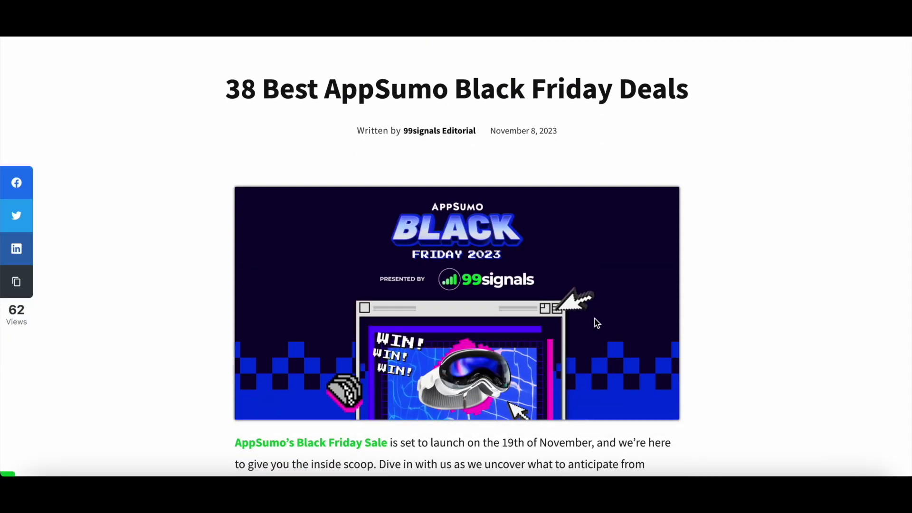
pyautogui.scroll(-20, 597, 323)
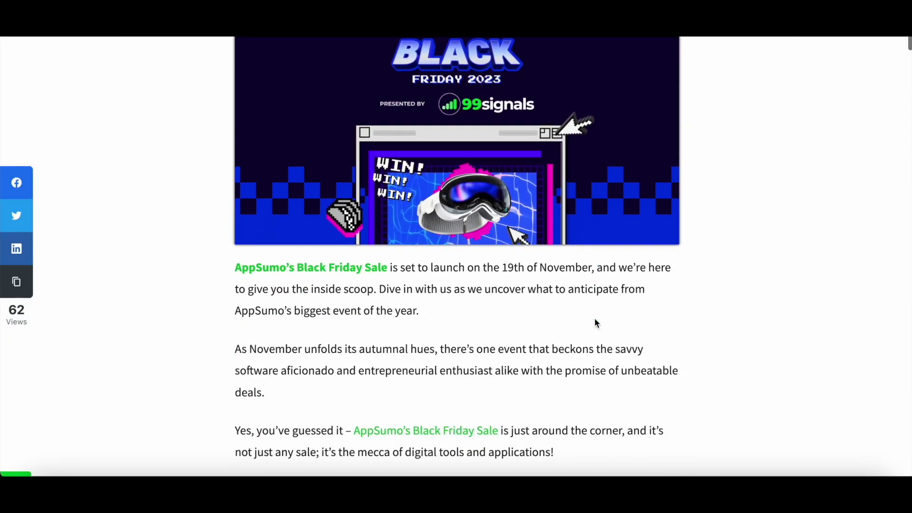
pyautogui.scroll(-10, 597, 324)
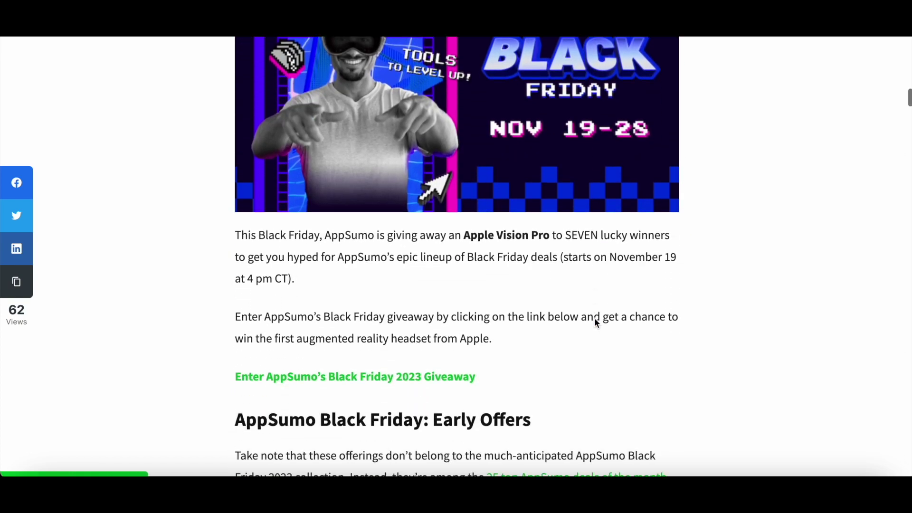
pyautogui.scroll(6, 597, 323)
pyautogui.scroll(10, 597, 323)
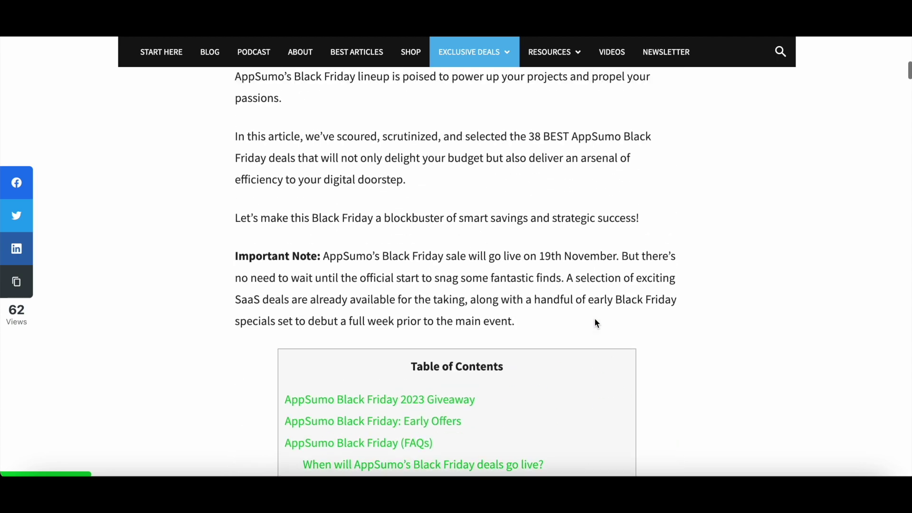
pyautogui.scroll(5, 597, 324)
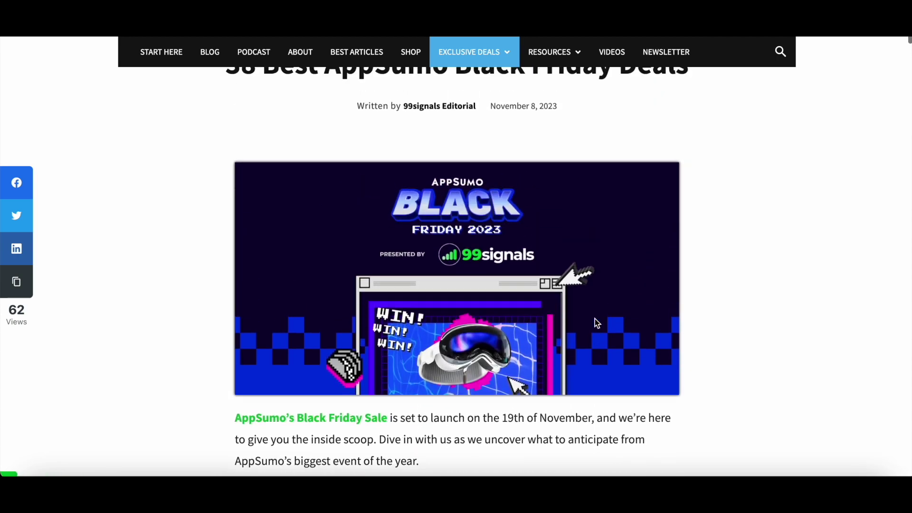
pyautogui.scroll(-1, 597, 323)
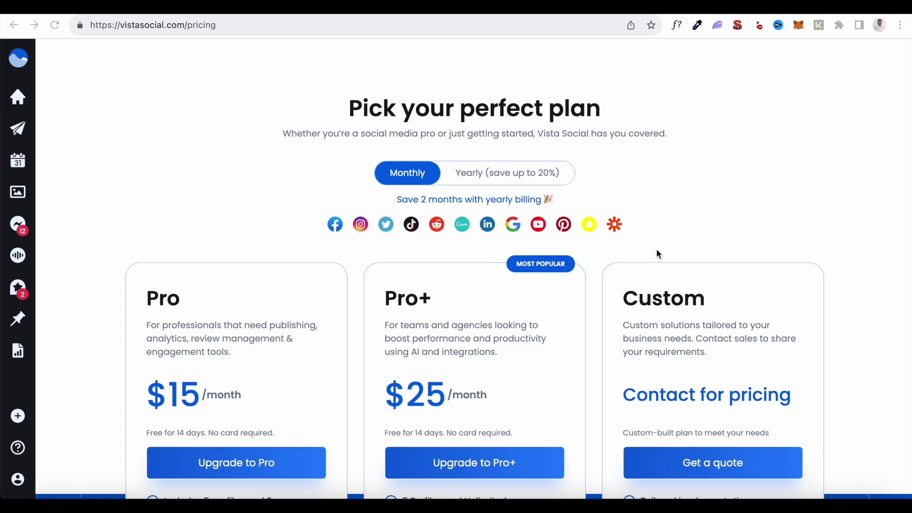
pyautogui.scroll(-3, 657, 254)
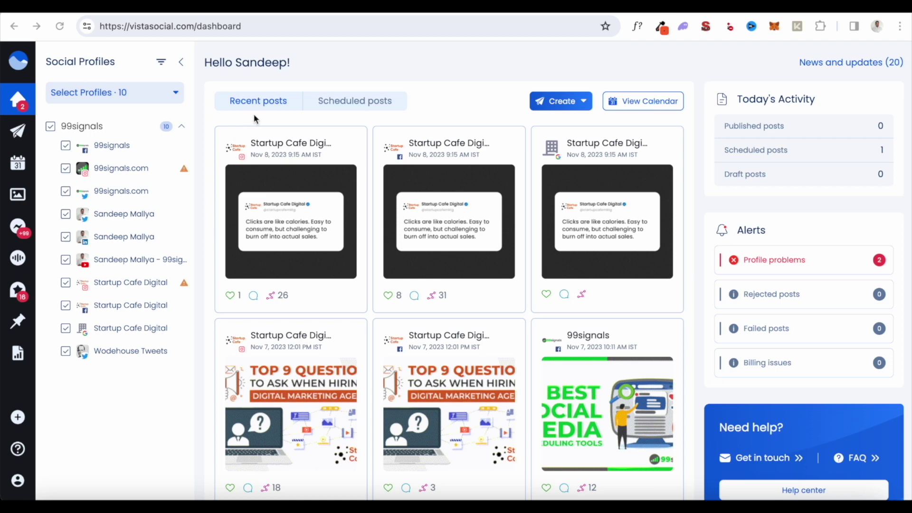
pyautogui.click(336, 104)
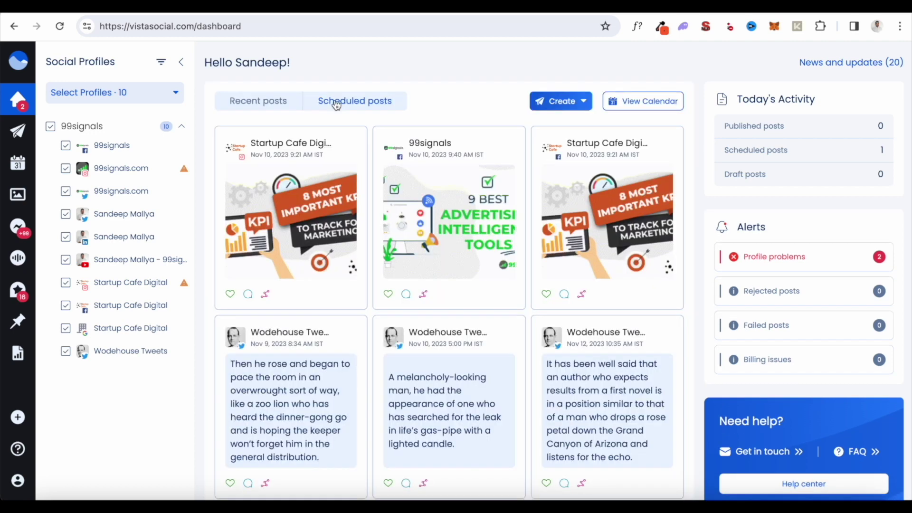
pyautogui.click(295, 106)
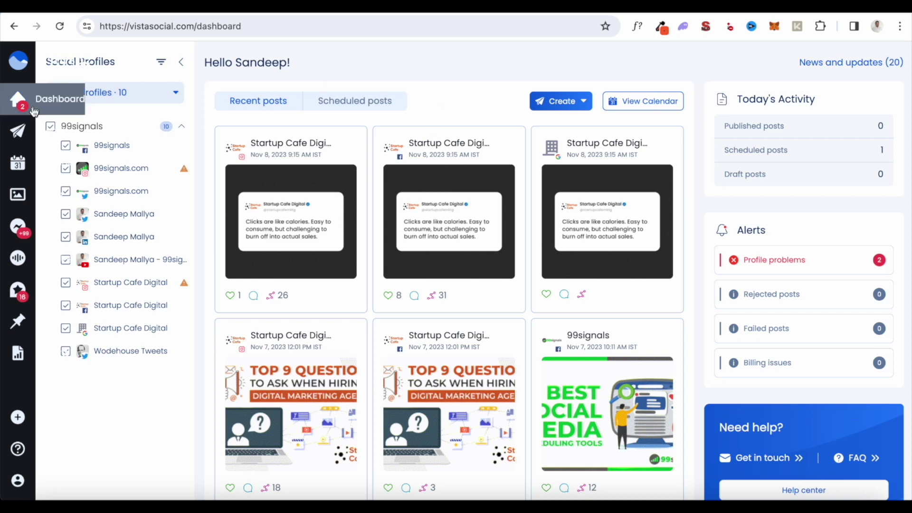
pyautogui.moveTo(24, 105)
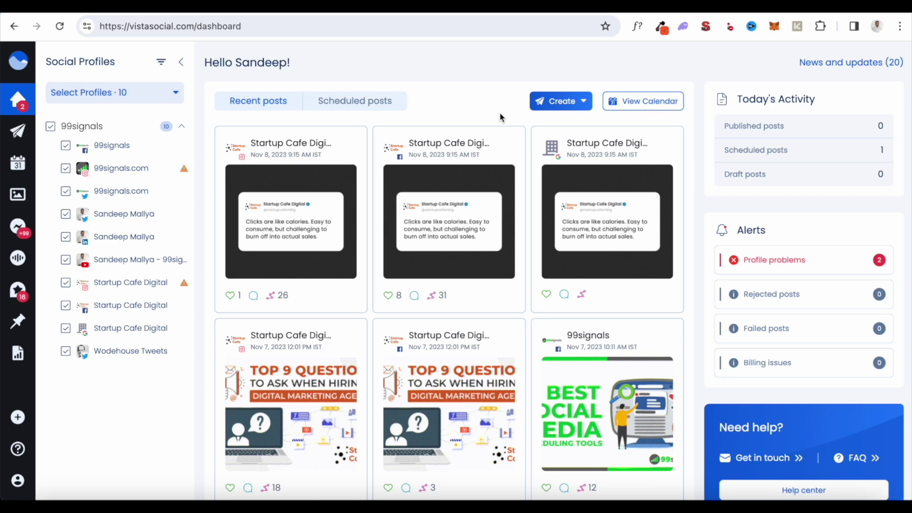
pyautogui.moveTo(174, 157)
pyautogui.moveTo(168, 135)
pyautogui.moveTo(67, 418)
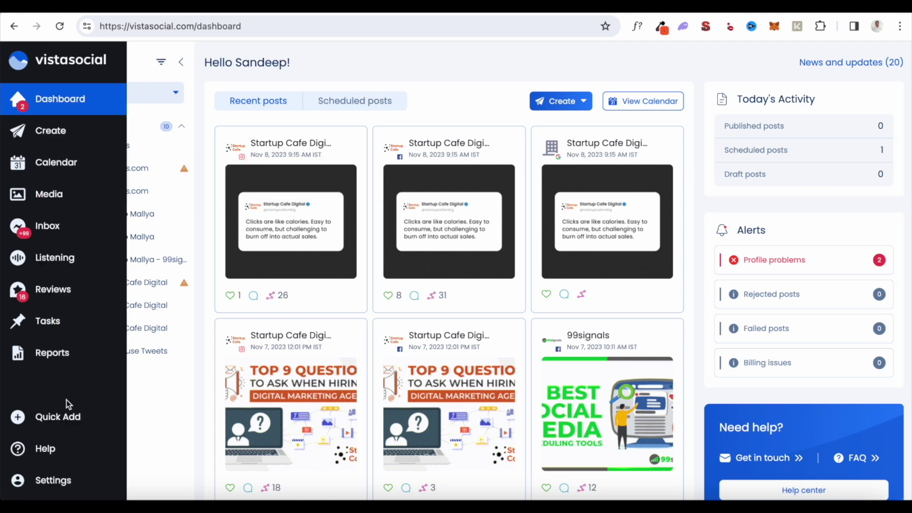
pyautogui.click(67, 418)
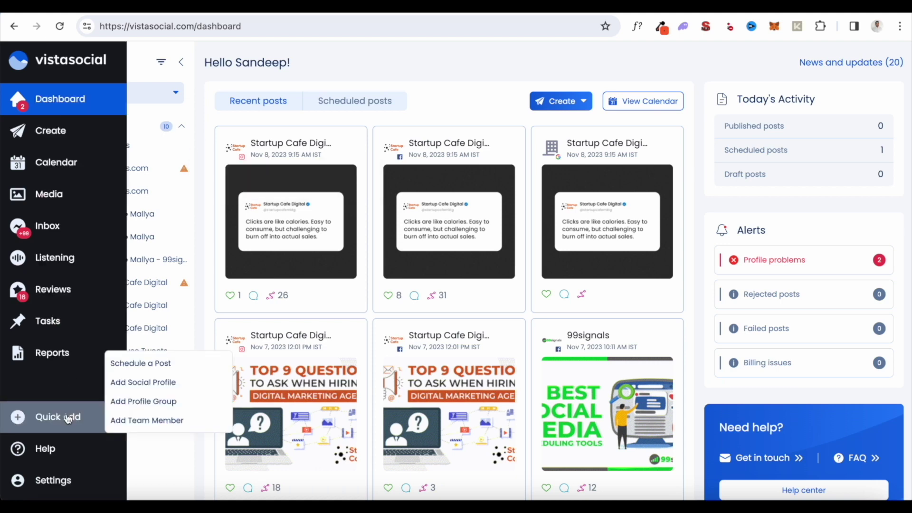
pyautogui.click(148, 381)
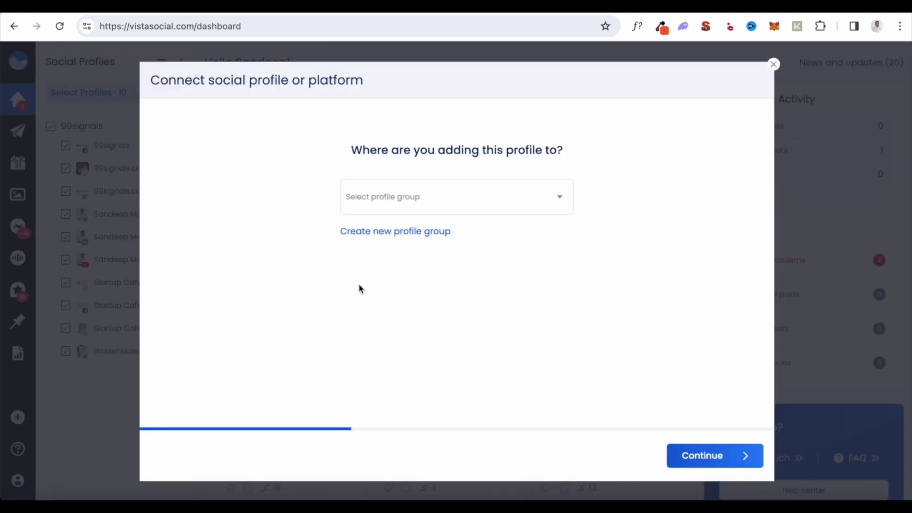
pyautogui.click(426, 210)
pyautogui.click(419, 240)
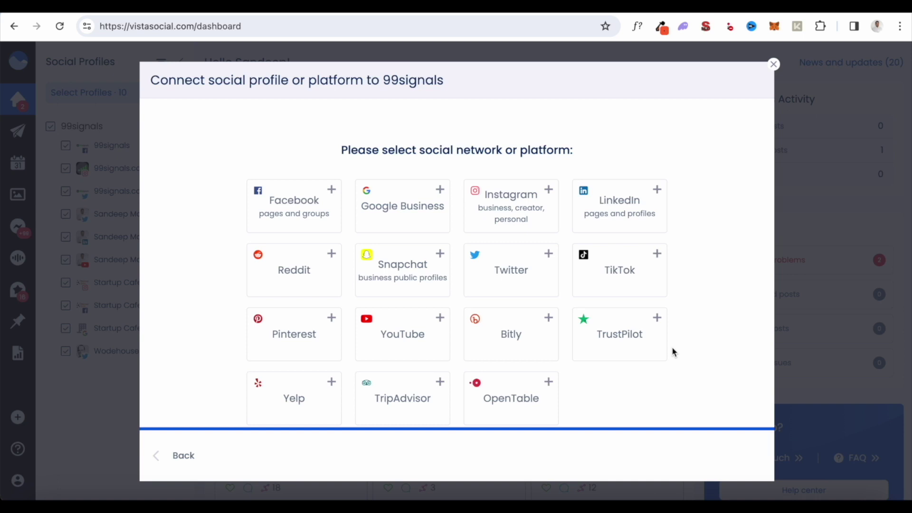
pyautogui.press('Escape')
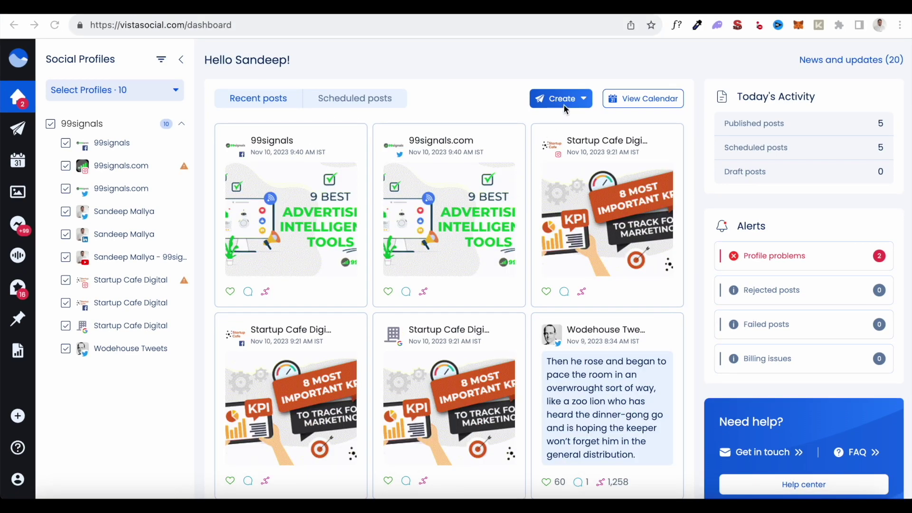
# Step: Start a new post for 99signals Facebook and 99signals.com Twitter, pasting in the SEO tips text
pyautogui.click(563, 102)
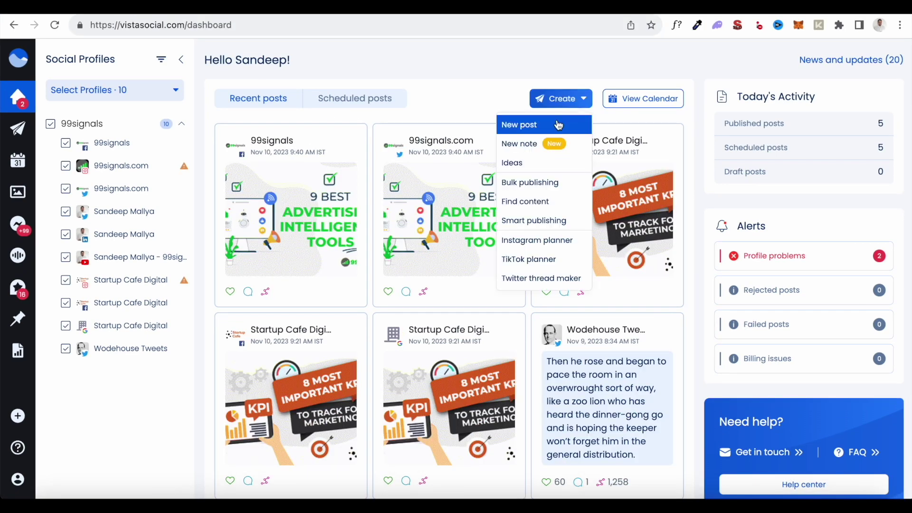
pyautogui.click(558, 124)
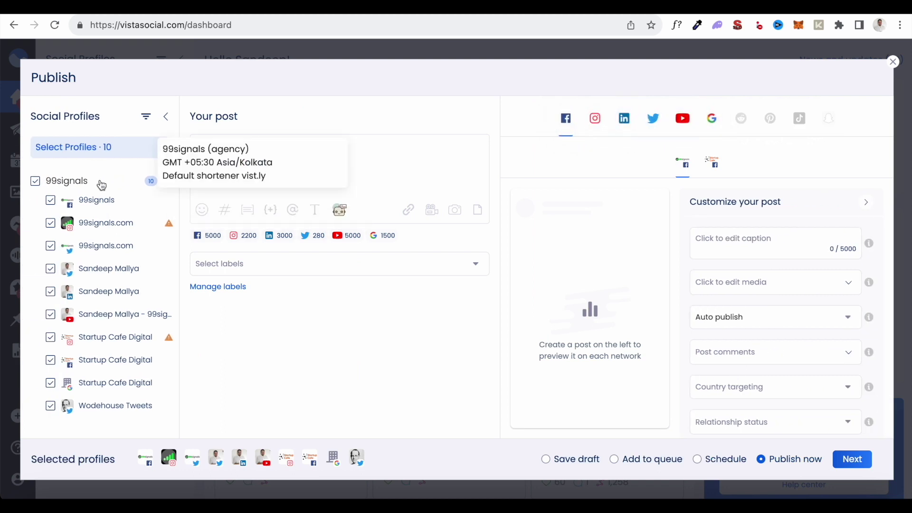
pyautogui.click(36, 181)
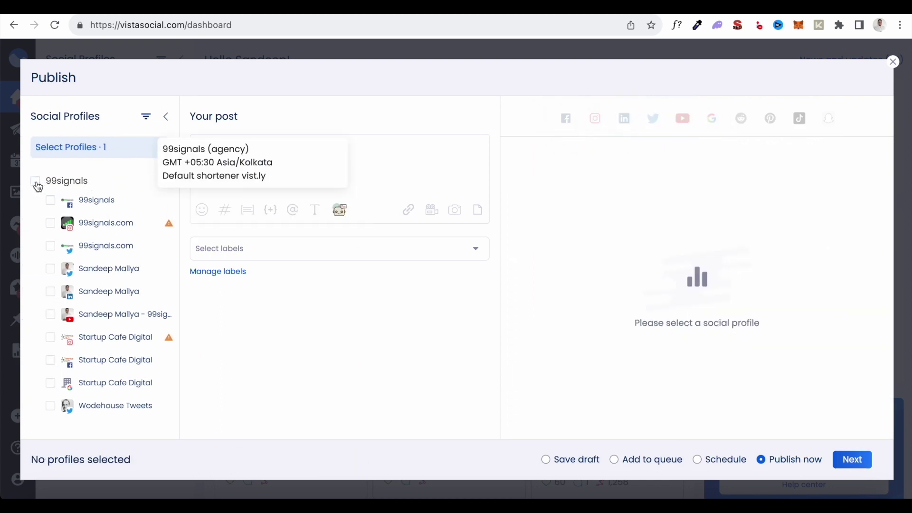
pyautogui.click(50, 201)
pyautogui.click(51, 246)
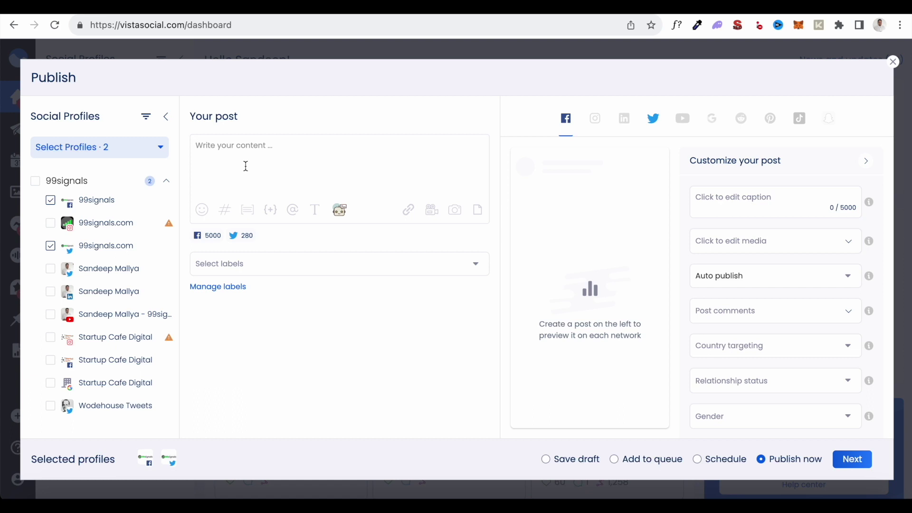
pyautogui.click(245, 166)
pyautogui.write('SEO can seem complex and intimidating, but there are simple strategies that even beginners can implement to make a significant difference.  In this guide, we reveal 19 easy yet effective SEO tips to help you boost your search traffic.  https://www.99signals.com/easy-seo-tips/')
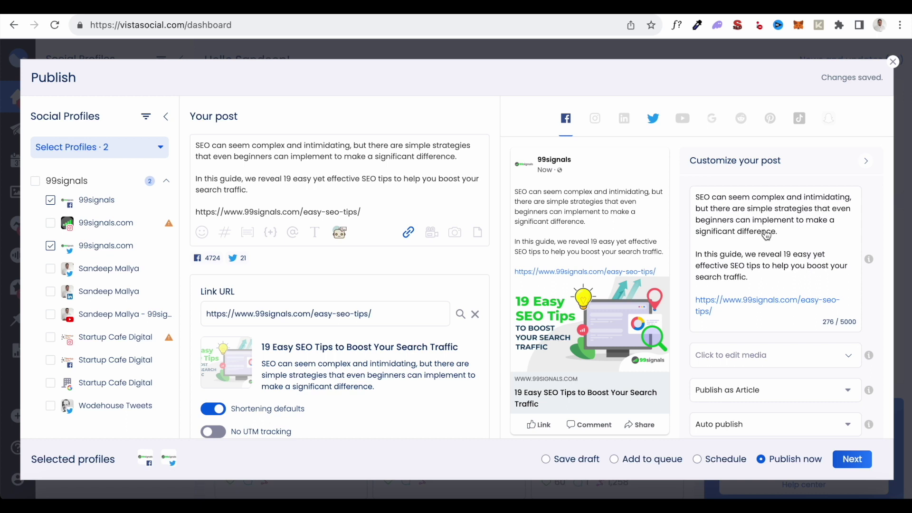
pyautogui.click(652, 120)
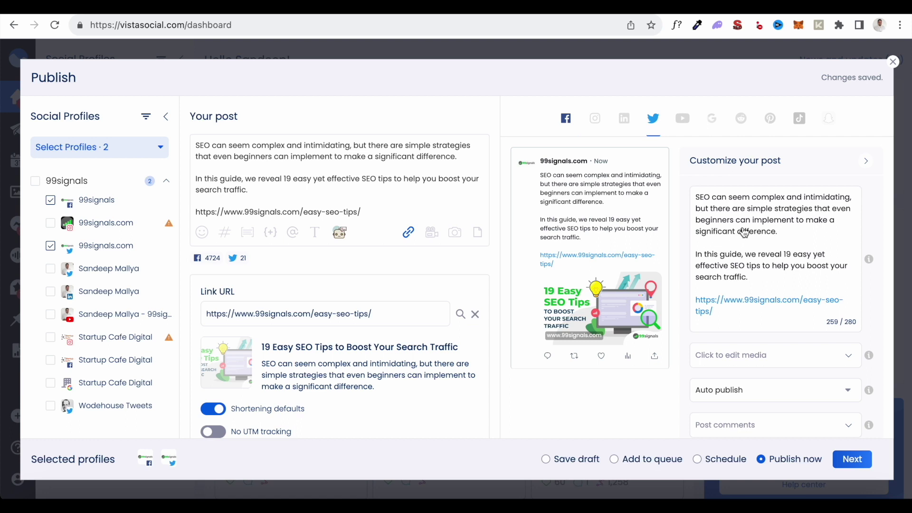
pyautogui.click(565, 118)
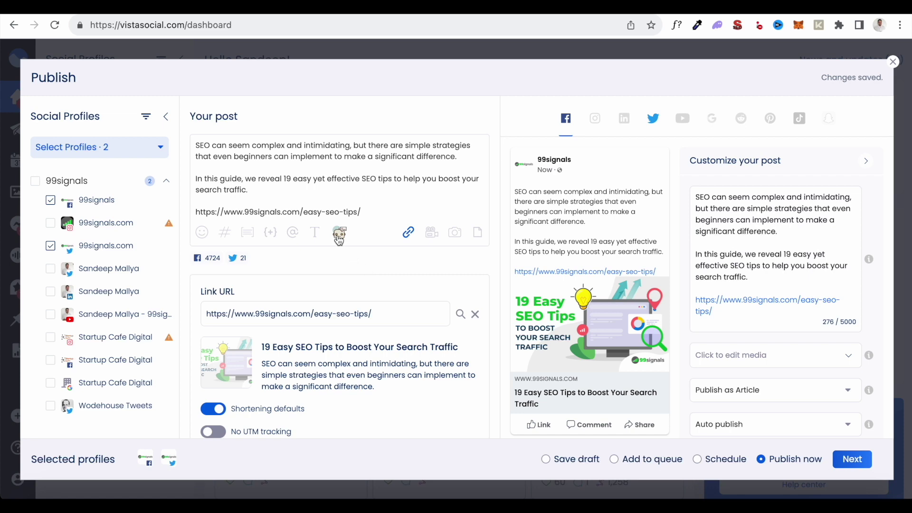
pyautogui.click(339, 235)
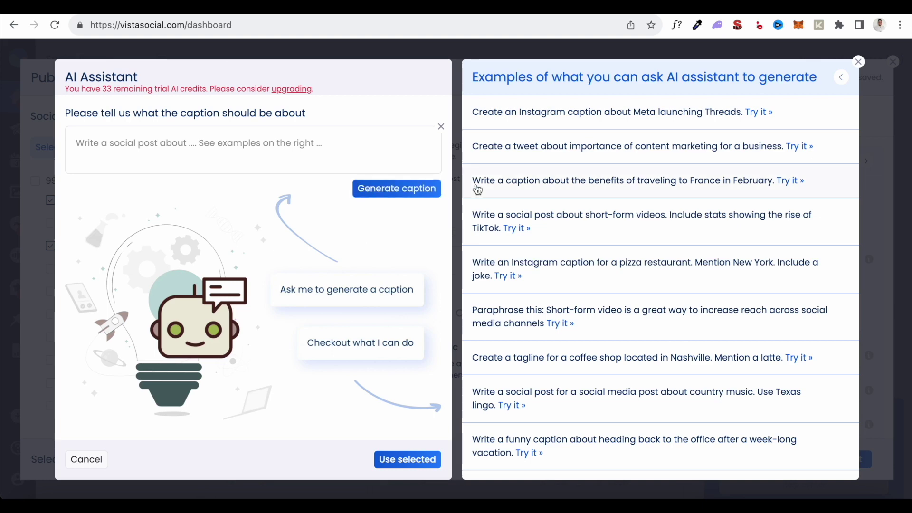
pyautogui.click(751, 115)
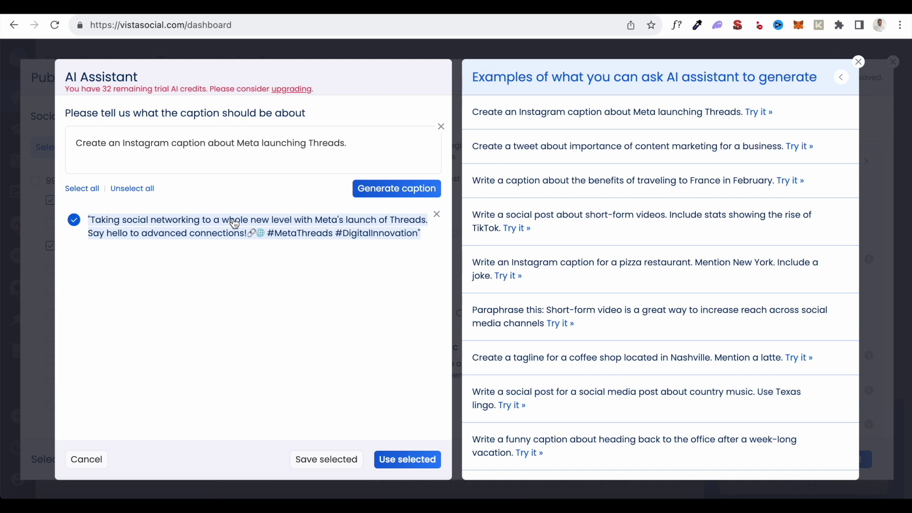
pyautogui.click(380, 192)
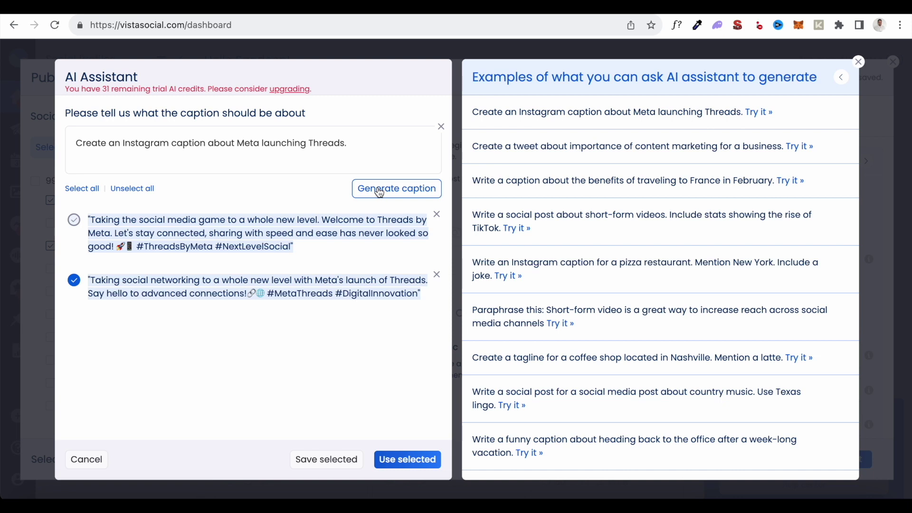
pyautogui.click(379, 191)
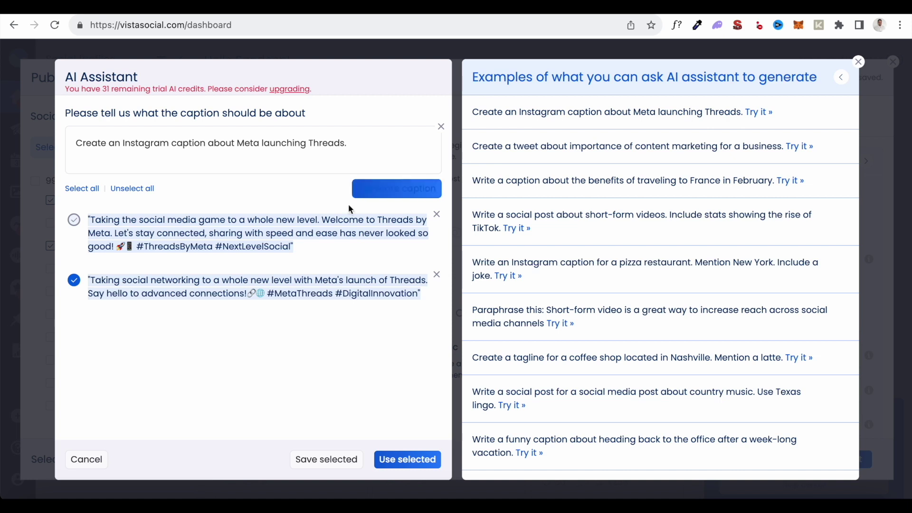
pyautogui.click(296, 230)
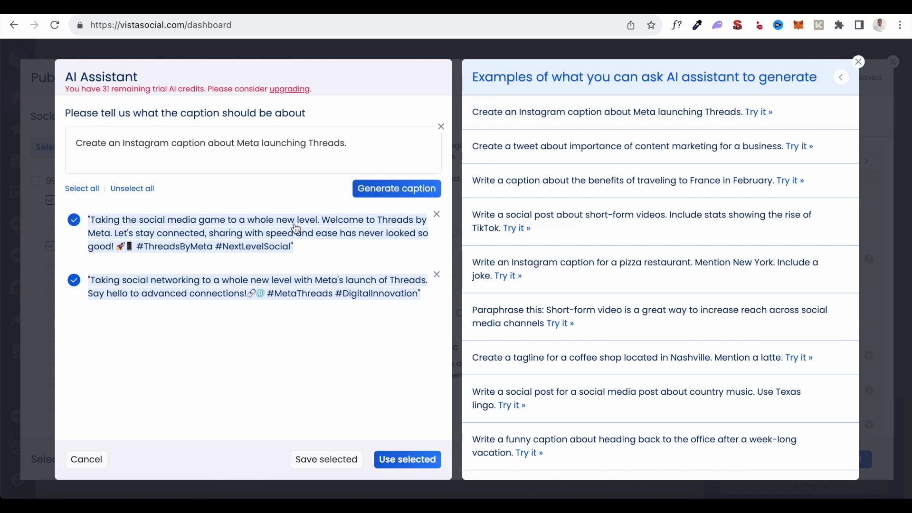
pyautogui.click(112, 293)
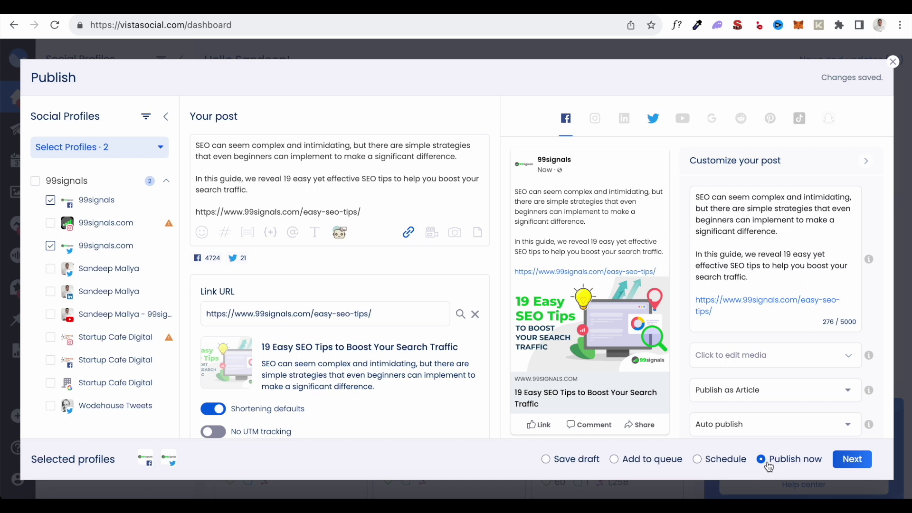
# Step: Switch the post's publishing option from Schedule to Add to queue, then to Save as draft
pyautogui.click(734, 466)
pyautogui.click(671, 469)
pyautogui.click(546, 458)
# Step: Switch the post back to Schedule and continue to the date and time step
pyautogui.click(727, 462)
pyautogui.click(852, 459)
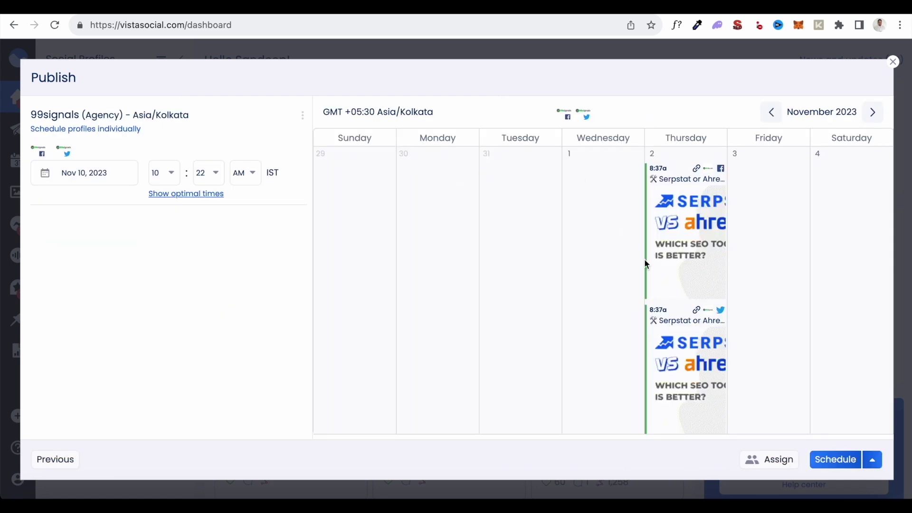
pyautogui.scroll(-5, 793, 350)
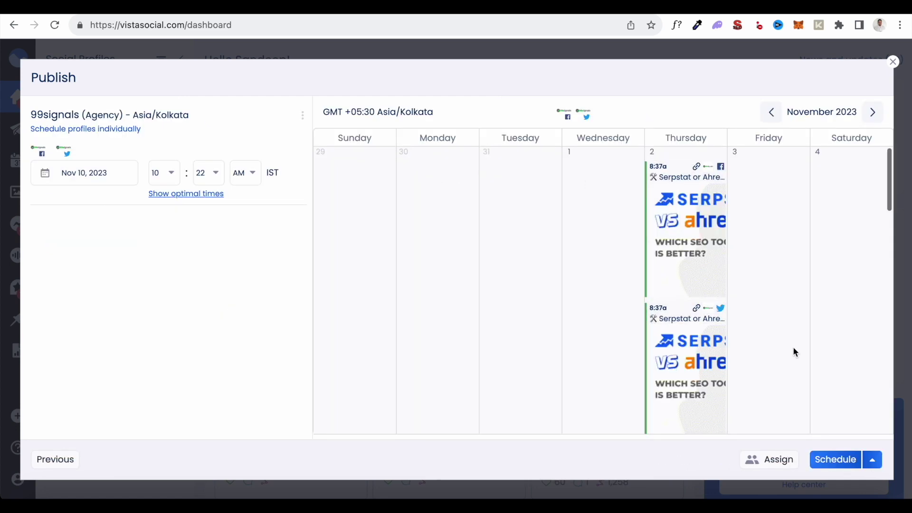
pyautogui.scroll(-4, 794, 352)
pyautogui.scroll(-2, 795, 352)
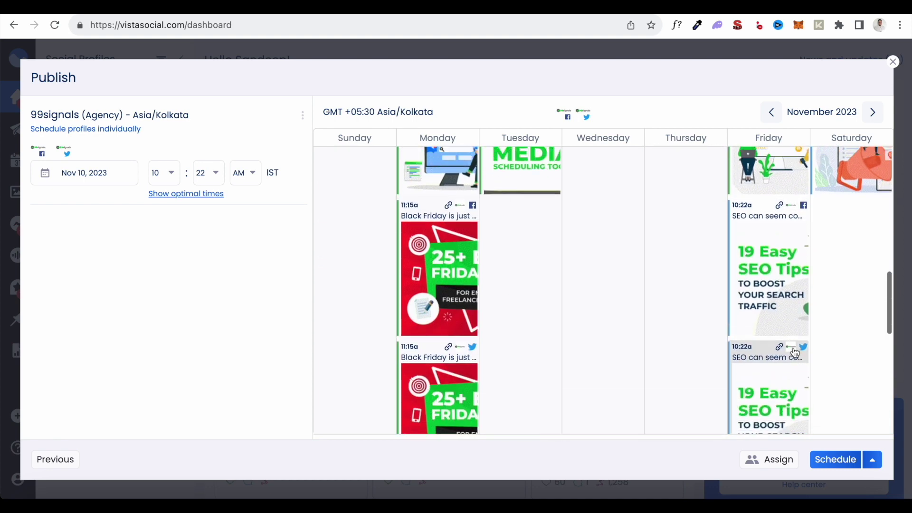
pyautogui.scroll(8, 794, 352)
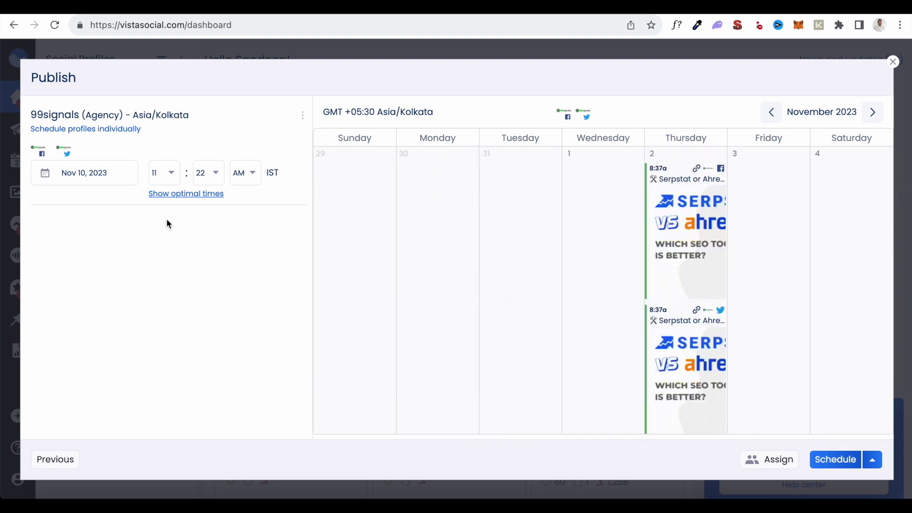
# Step: Schedule the SEO-tips post for November 17, 2023 at 11:20 AM IST
pyautogui.click(114, 176)
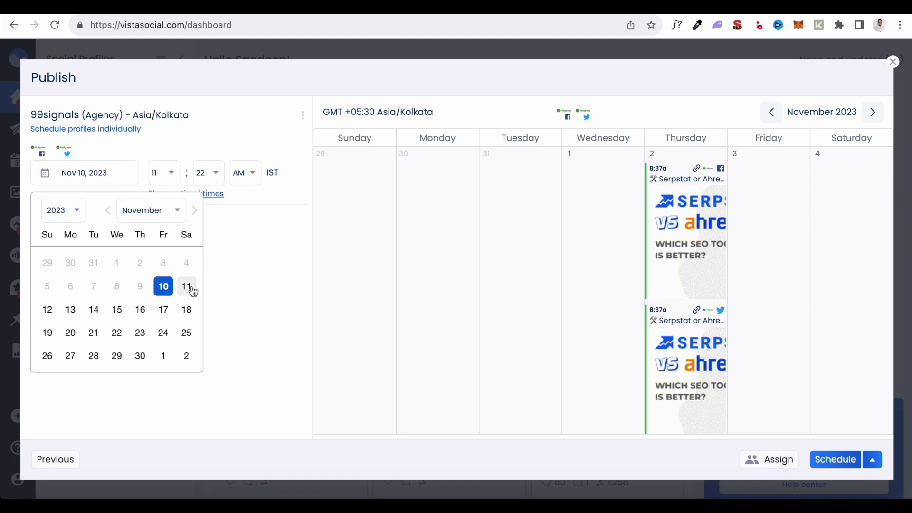
pyautogui.click(158, 314)
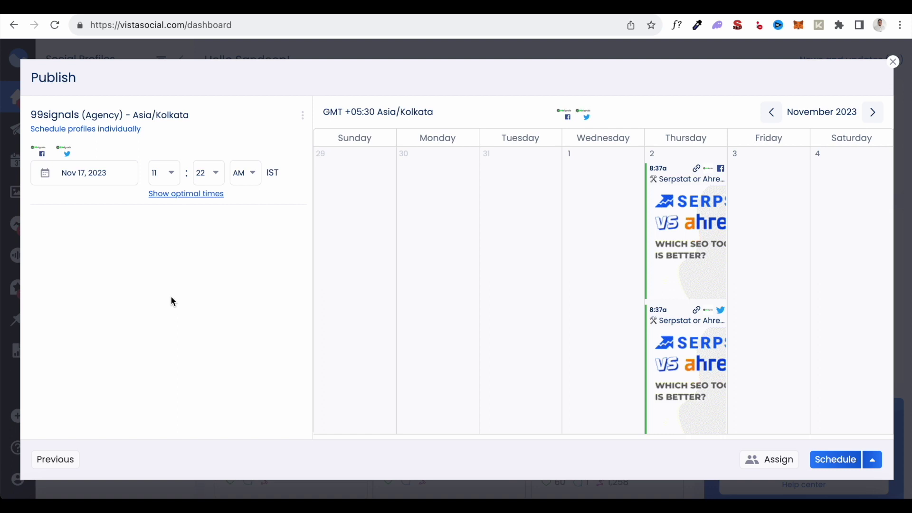
pyautogui.click(186, 194)
pyautogui.click(206, 183)
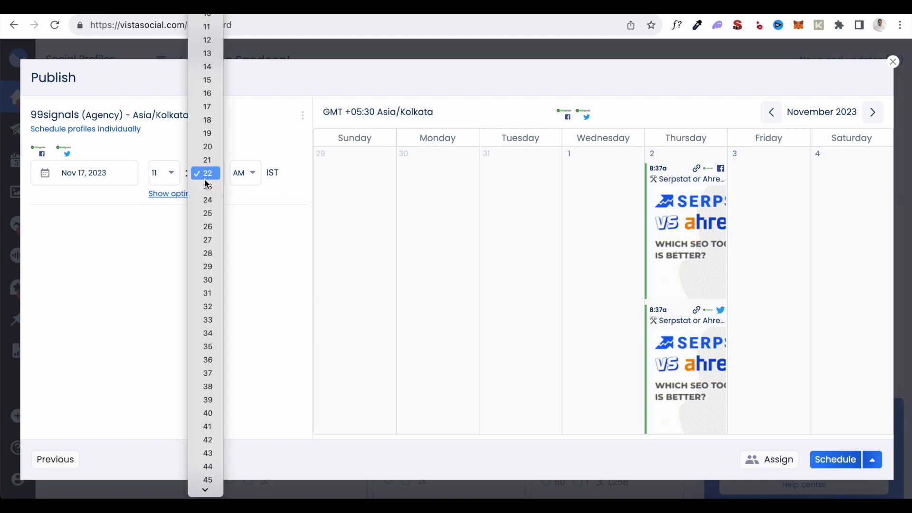
pyautogui.click(207, 149)
pyautogui.click(853, 458)
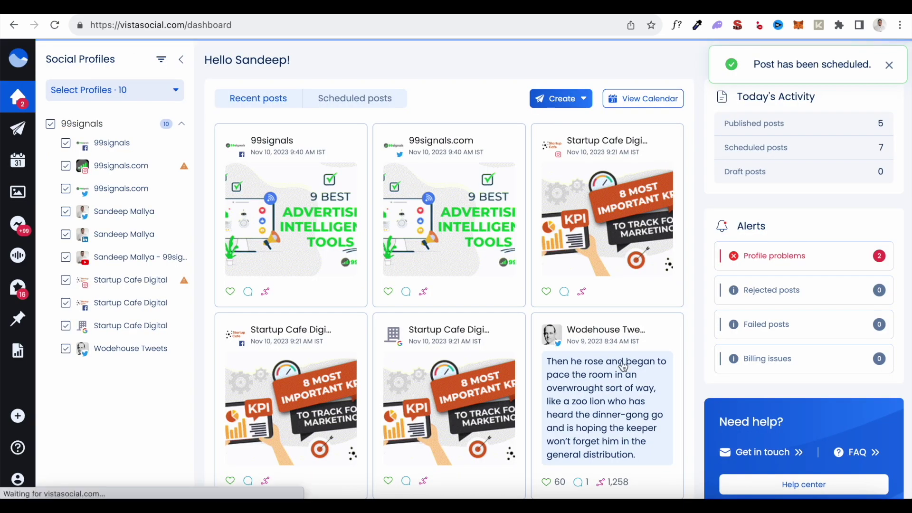
pyautogui.click(21, 161)
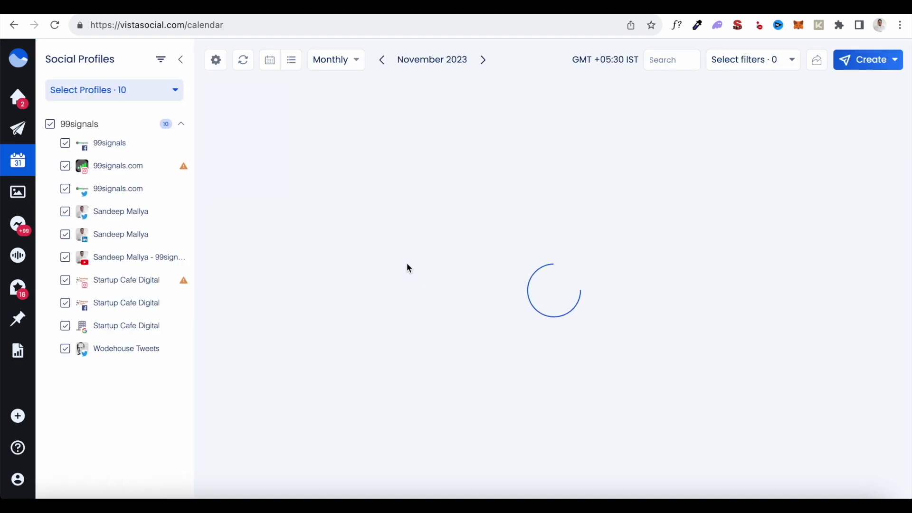
# Step: Filter the calendar to only the 99signals Facebook profile and open the Nov 17 SEO-tips post
pyautogui.scroll(-3, 505, 322)
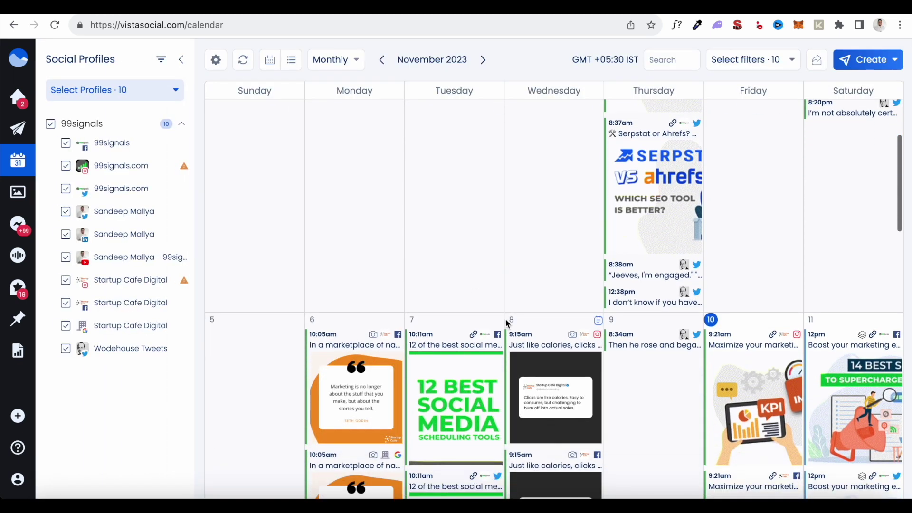
pyautogui.scroll(-3, 505, 319)
pyautogui.click(50, 124)
pyautogui.click(66, 143)
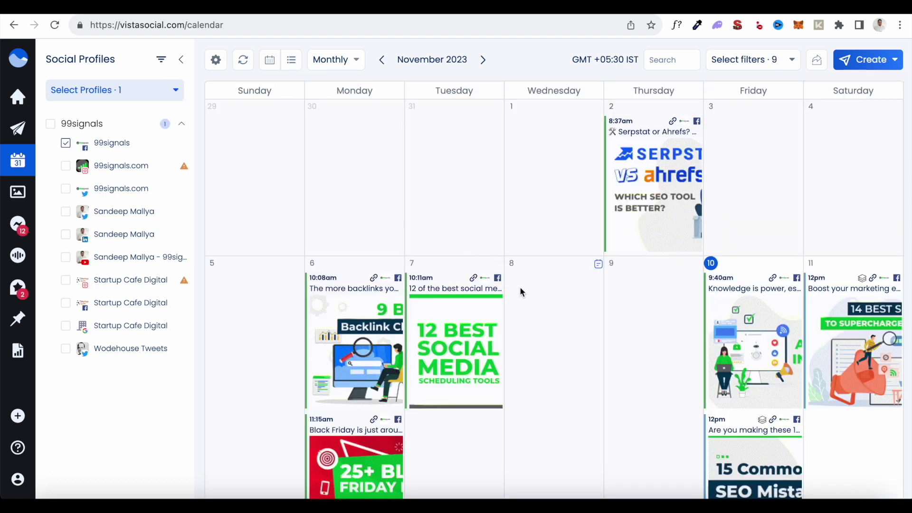
pyautogui.scroll(-5, 548, 328)
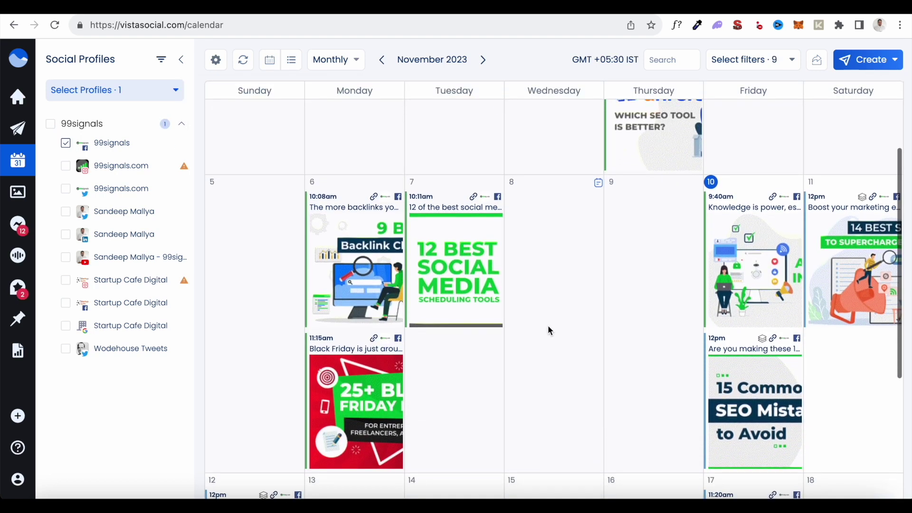
pyautogui.scroll(-2, 548, 328)
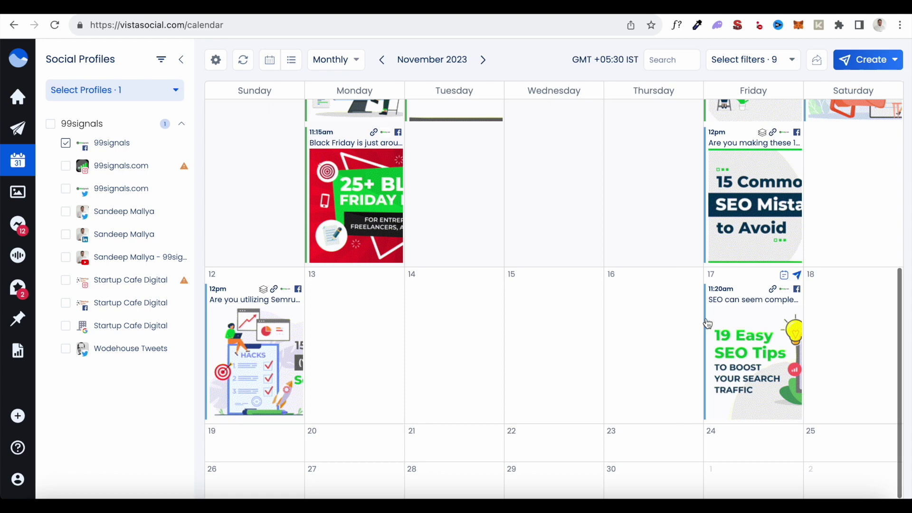
pyautogui.moveTo(734, 309)
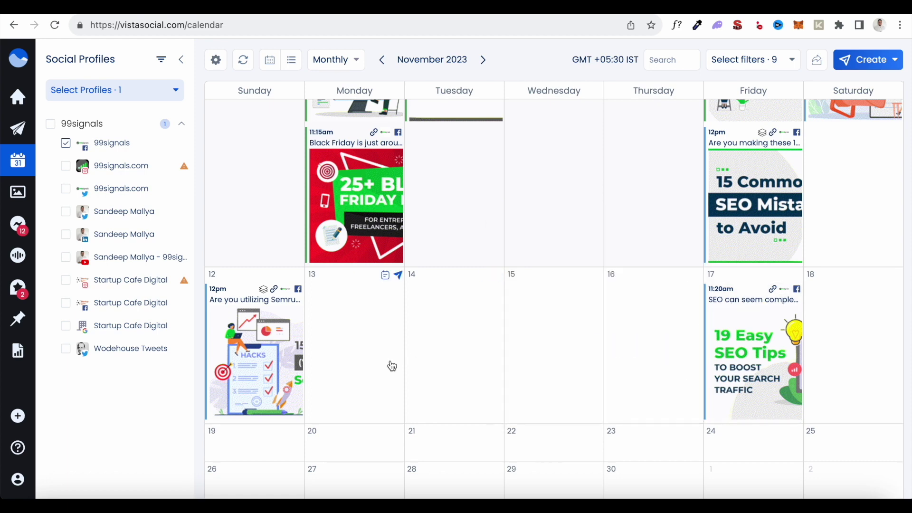
pyautogui.click(724, 303)
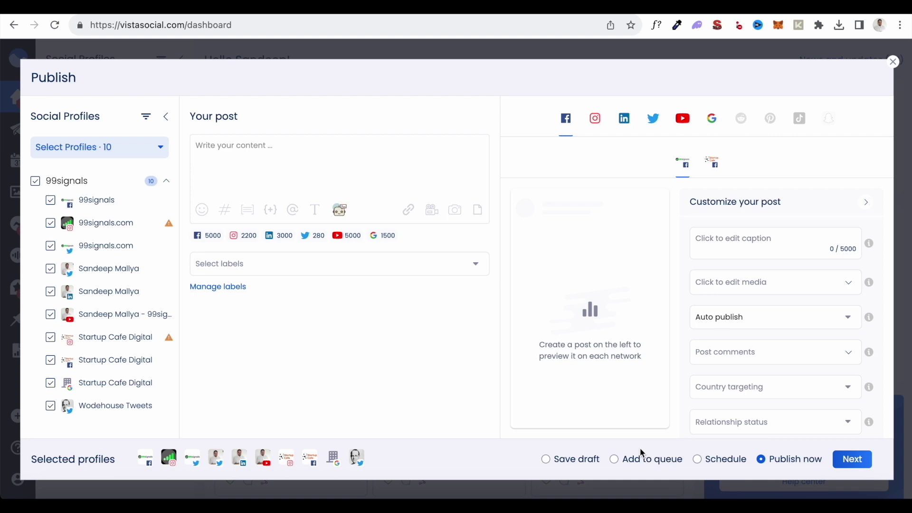
# Step: Bring up the publishing queue for the 99signals profile in the 99signals (Agency) group
pyautogui.click(893, 63)
pyautogui.moveTo(30, 375)
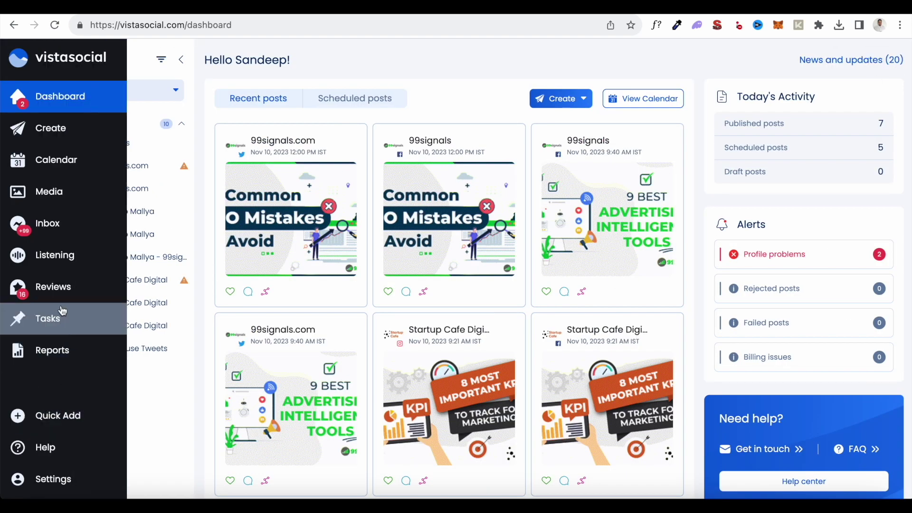
pyautogui.click(60, 480)
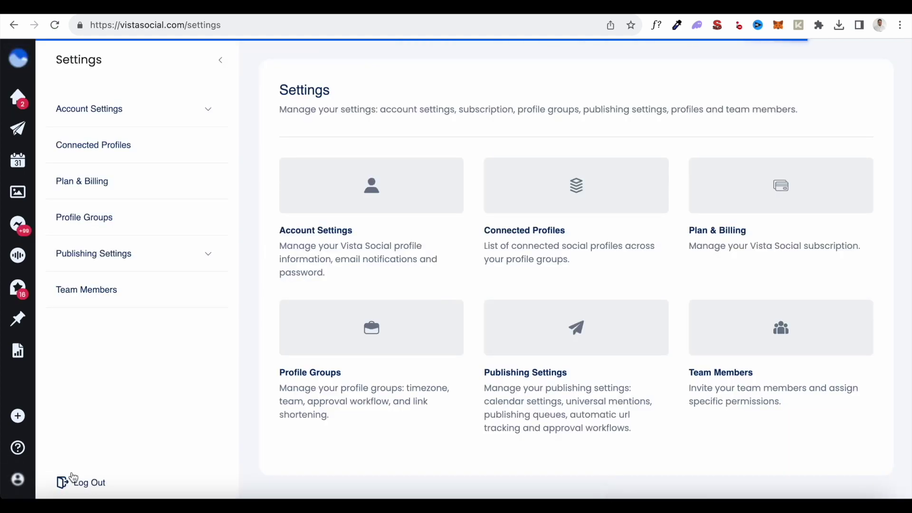
pyautogui.click(526, 360)
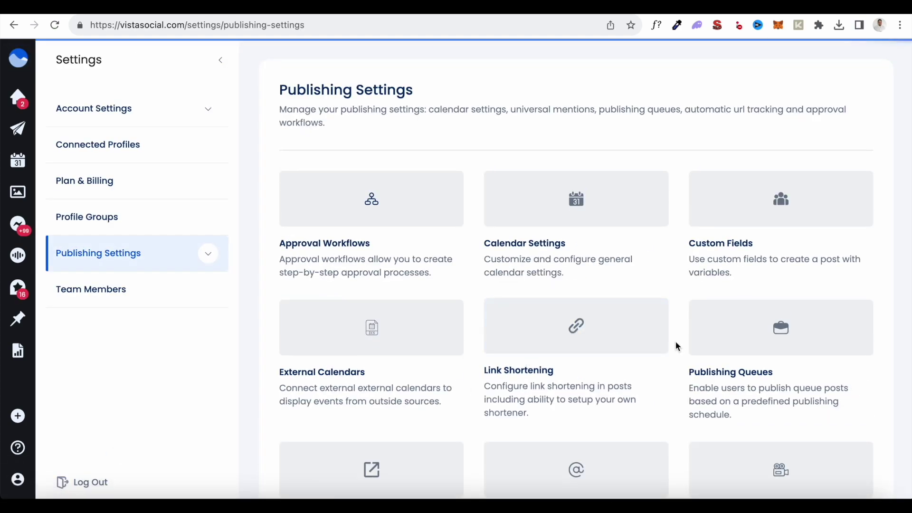
pyautogui.click(689, 346)
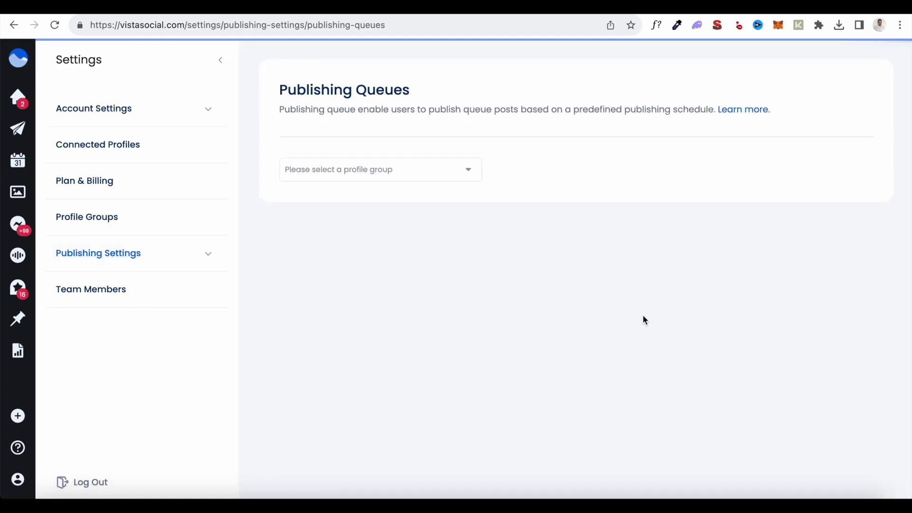
pyautogui.click(388, 171)
pyautogui.click(380, 201)
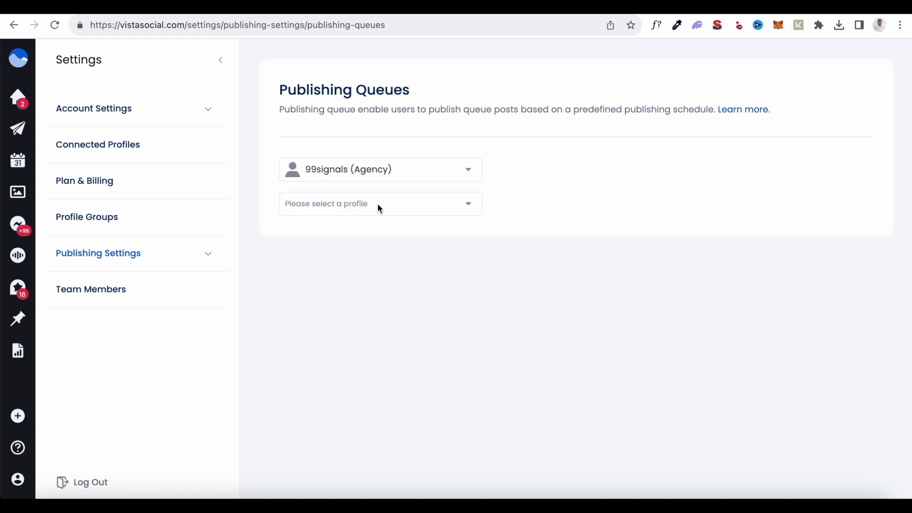
pyautogui.click(367, 235)
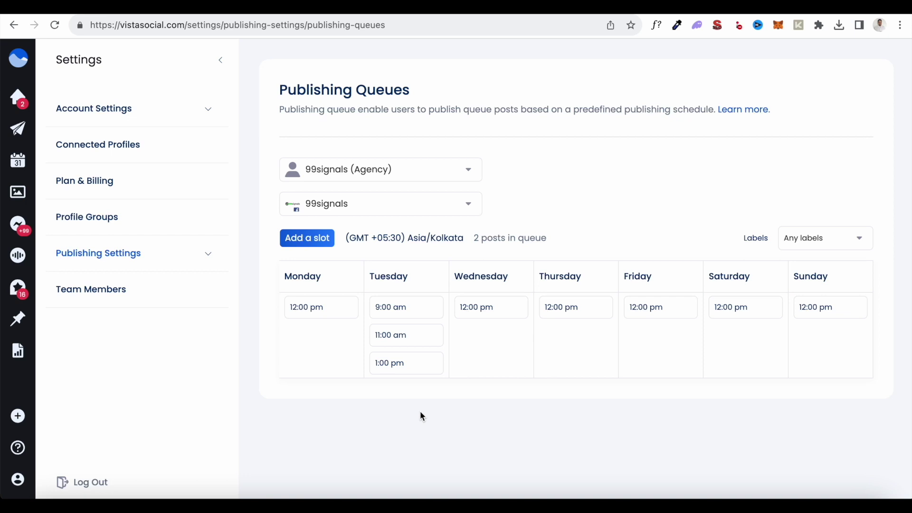
# Step: Delete Tuesday's 1:00 pm queue slot and go back to the dashboard
pyautogui.click(309, 242)
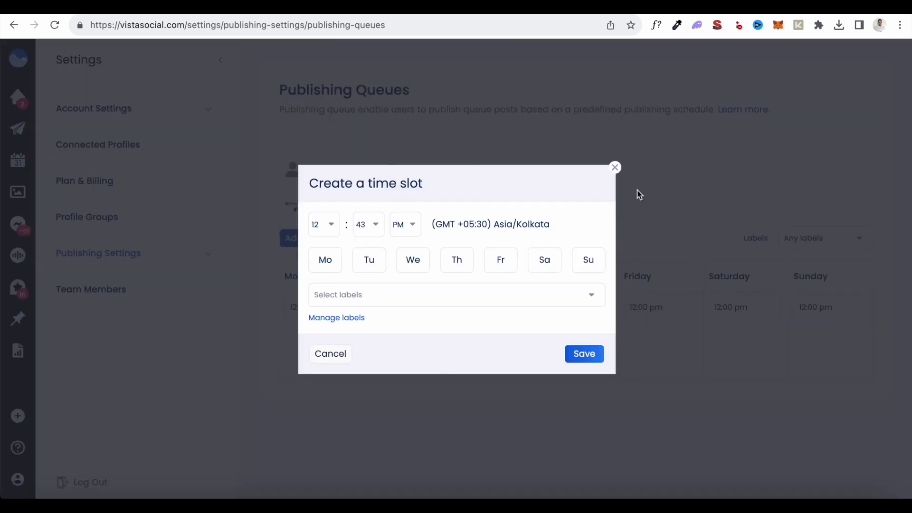
pyautogui.click(615, 167)
pyautogui.click(338, 308)
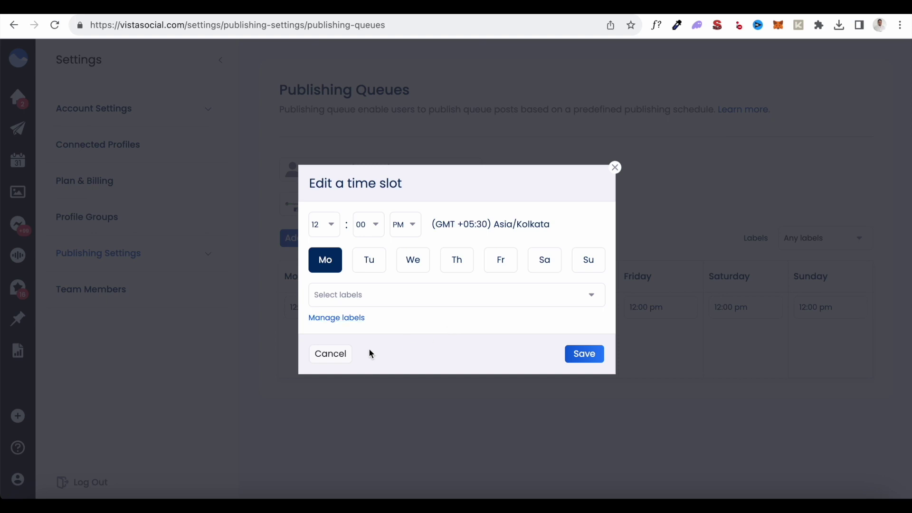
pyautogui.click(344, 355)
pyautogui.click(435, 364)
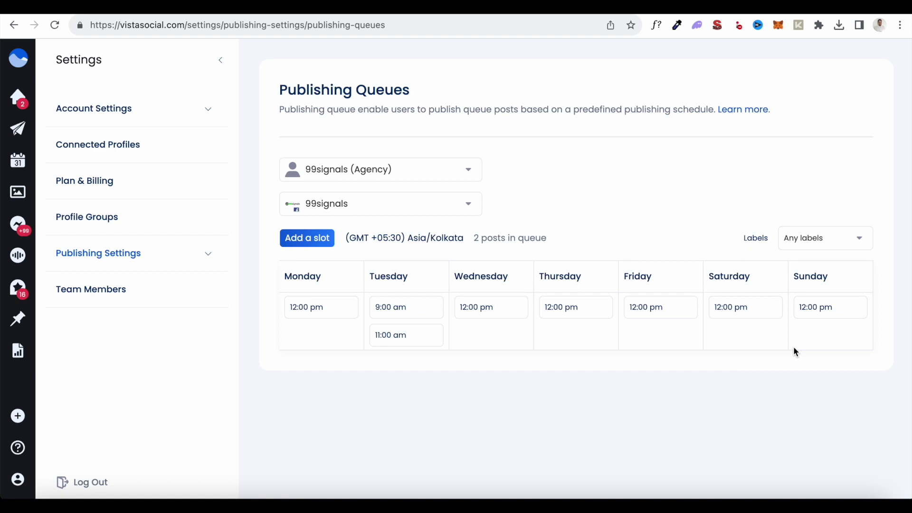
pyautogui.moveTo(581, 312)
pyautogui.moveTo(673, 315)
pyautogui.moveTo(723, 306)
pyautogui.click(18, 98)
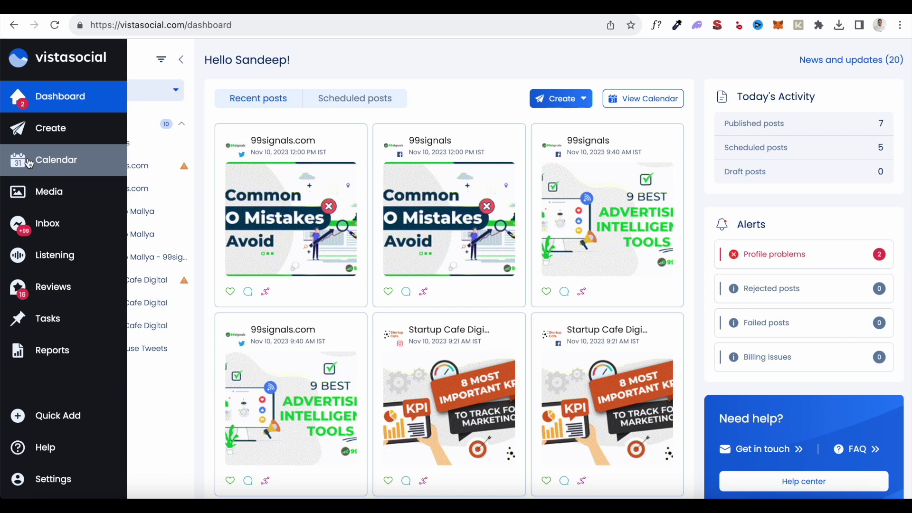
# Step: Filter the inbox to Wodehouse Tweets messages only, then go to the Listening page
pyautogui.click(47, 222)
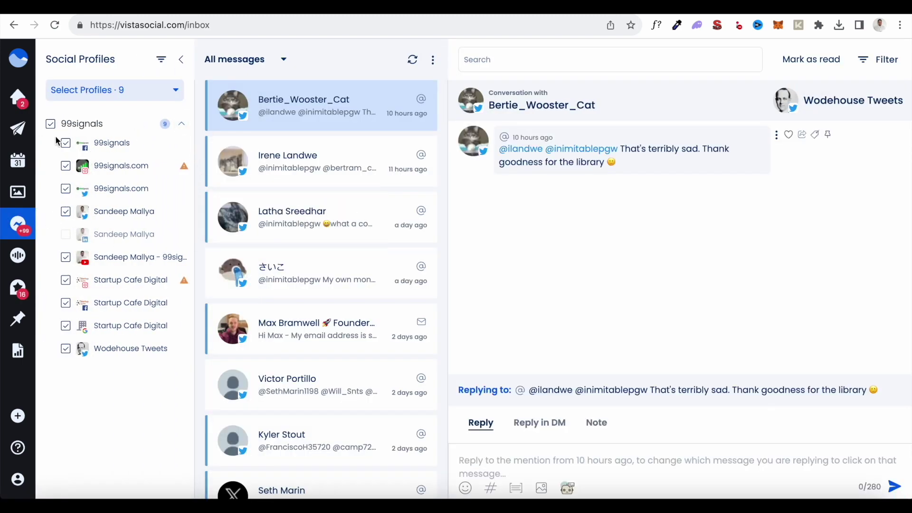
pyautogui.moveTo(70, 130)
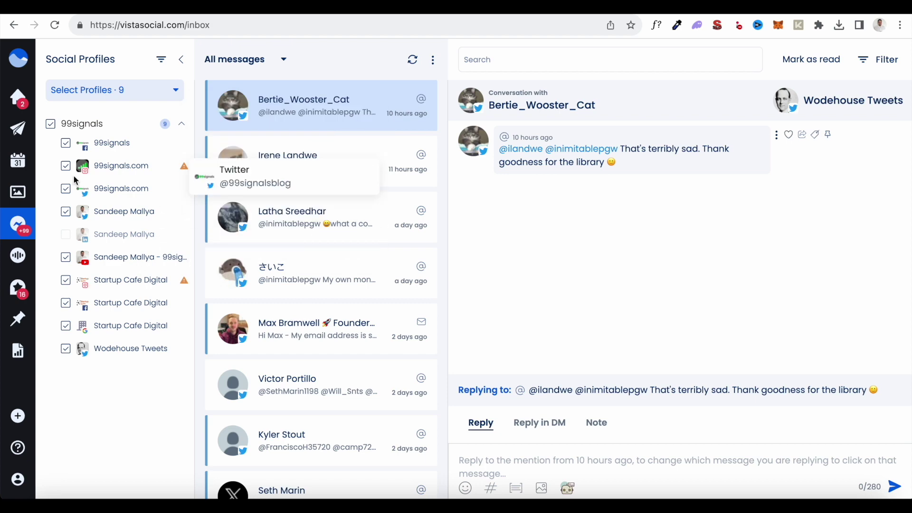
pyautogui.click(51, 125)
pyautogui.click(66, 348)
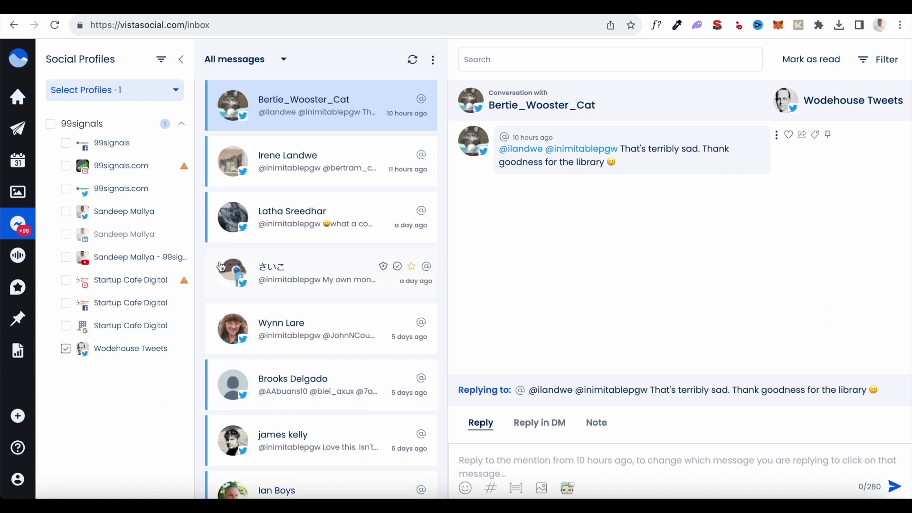
pyautogui.click(72, 255)
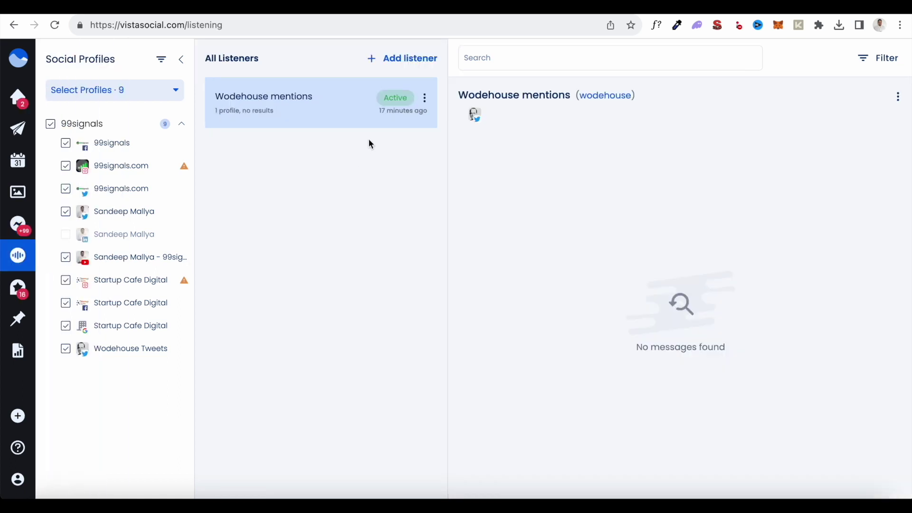
# Step: Start adding a new listener on the Listening page
pyautogui.click(402, 59)
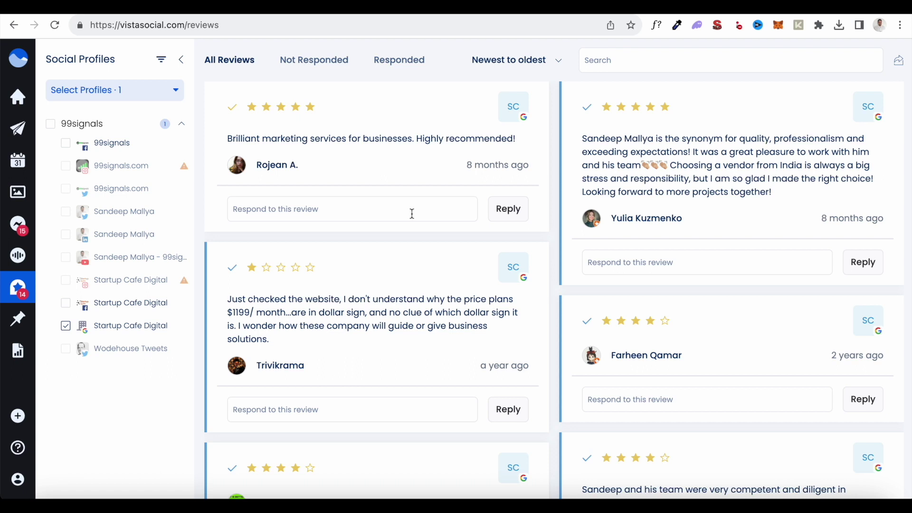
# Step: View the empty Tasks page, then move on to Reports
pyautogui.click(18, 318)
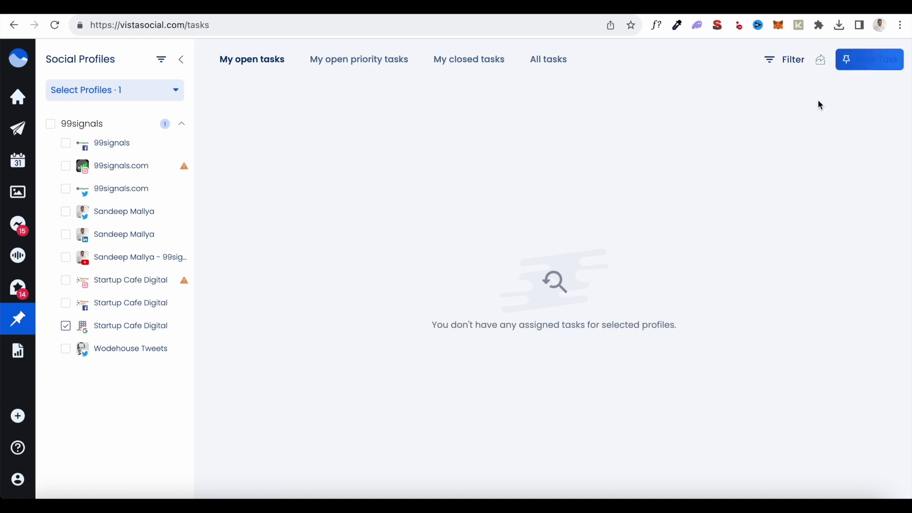
pyautogui.click(18, 350)
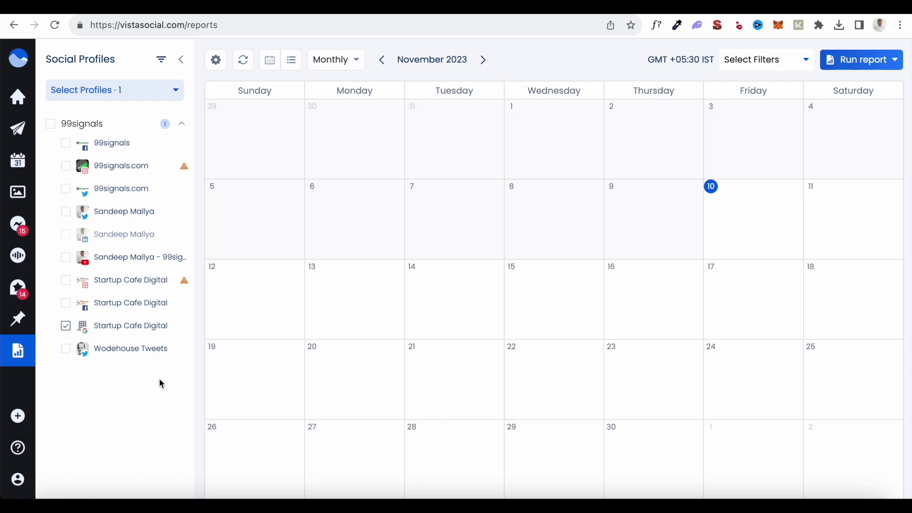
# Step: Select Wodehouse Tweets for reporting and bring up the list of report types
pyautogui.click(155, 351)
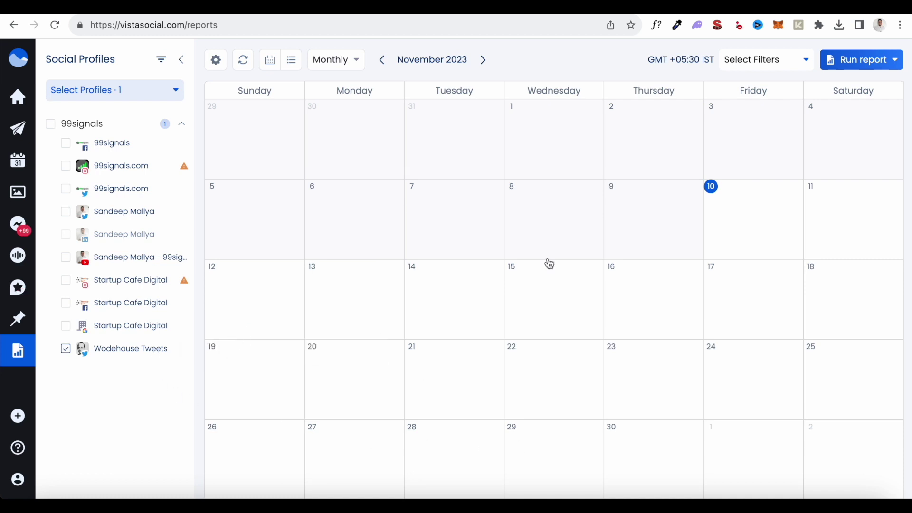
pyautogui.click(855, 61)
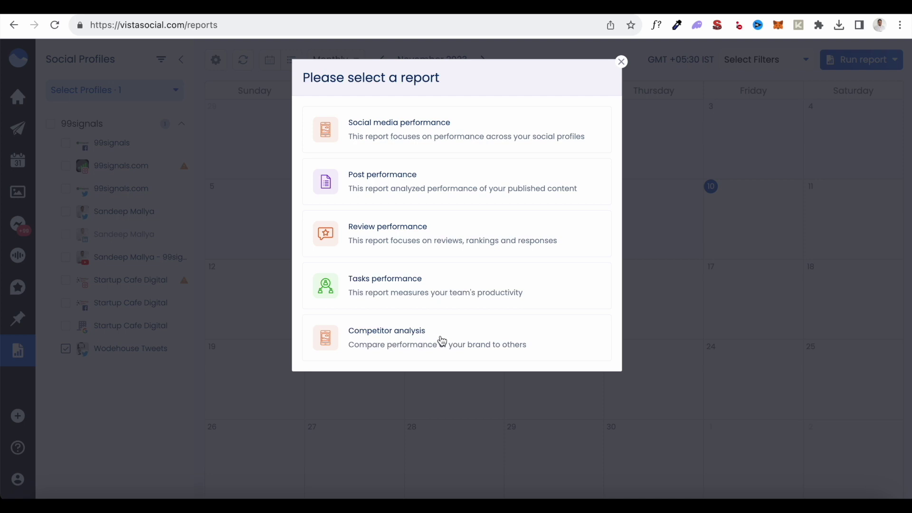
# Step: Run the Social media performance report and scroll through its audience growth chart (26.6k followers, 412.2k impressions)
pyautogui.click(440, 126)
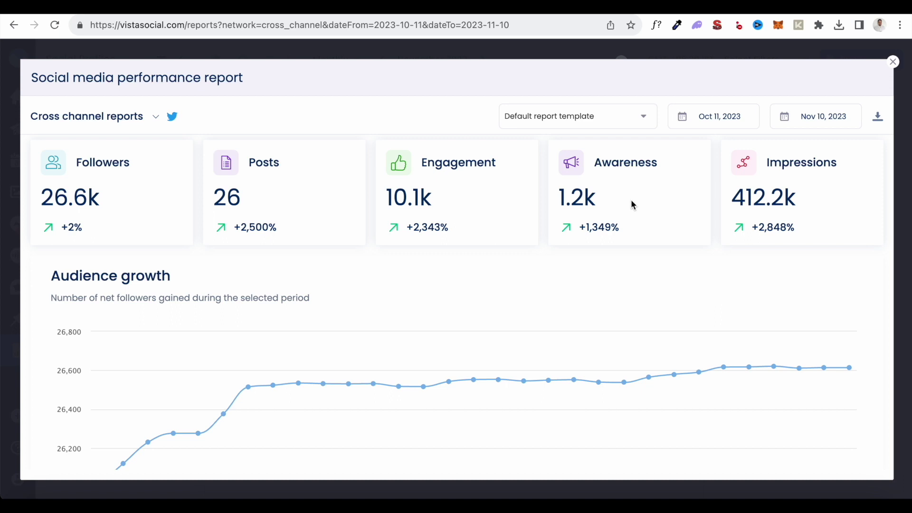
pyautogui.scroll(-3, 463, 331)
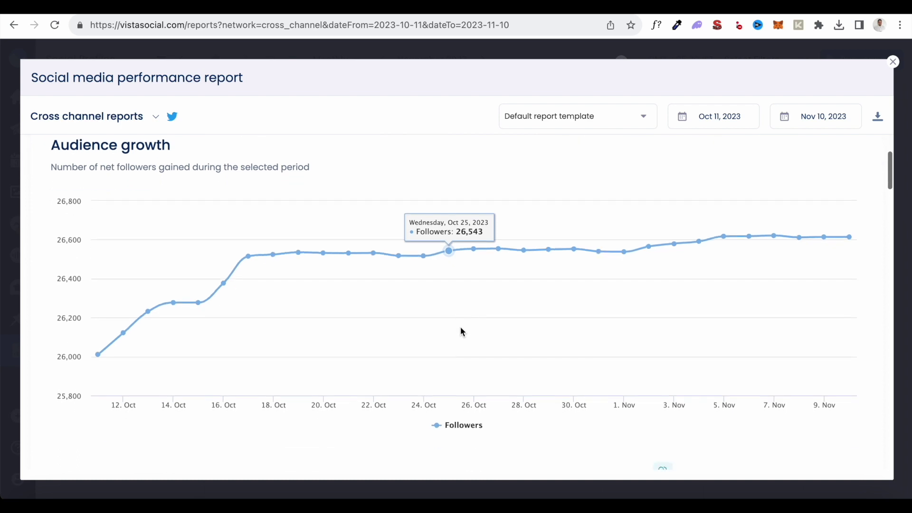
pyautogui.scroll(3, 460, 331)
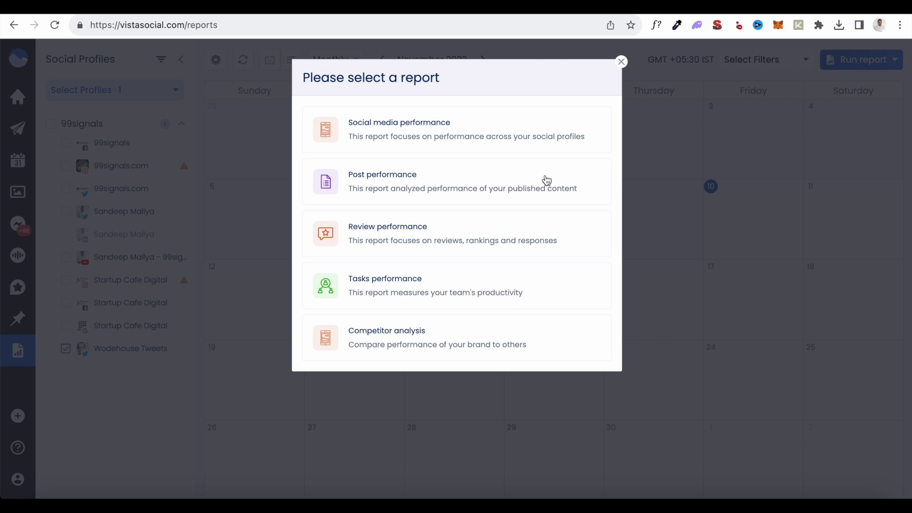
# Step: Run the Post performance report for Oct 11–Nov 10, 2023 and scroll through its top posts table
pyautogui.click(485, 186)
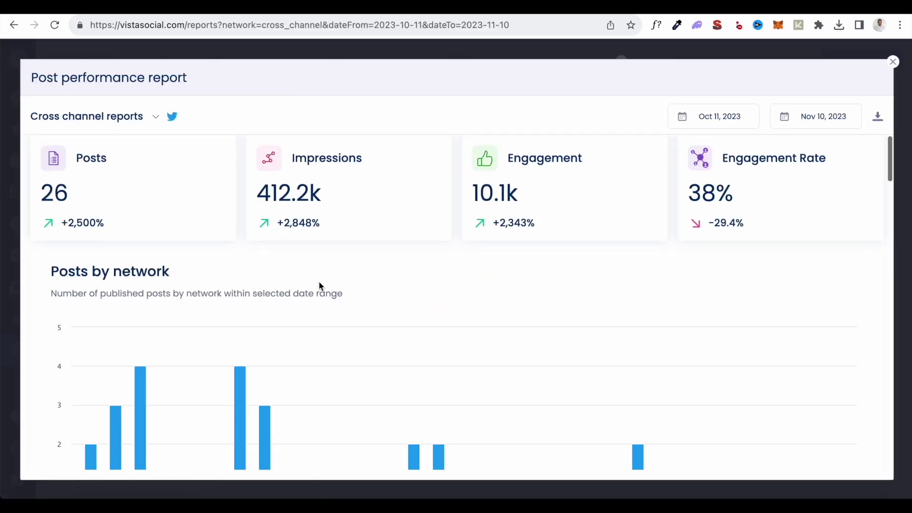
pyautogui.scroll(-15, 319, 283)
pyautogui.scroll(-20, 319, 285)
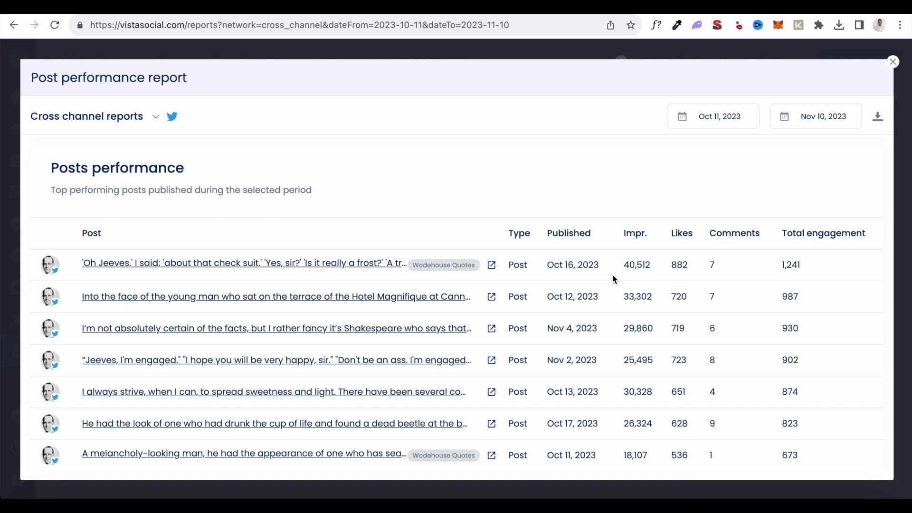
pyautogui.scroll(-3, 611, 274)
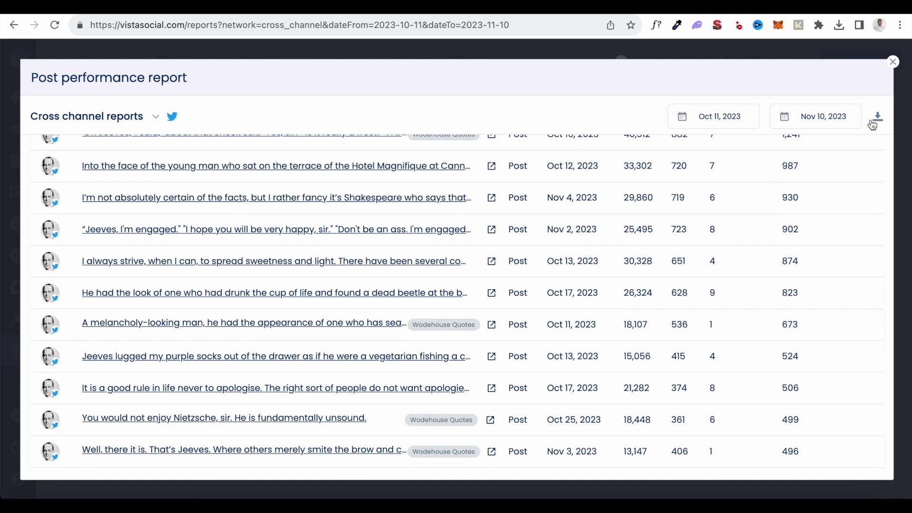
pyautogui.scroll(12, 849, 179)
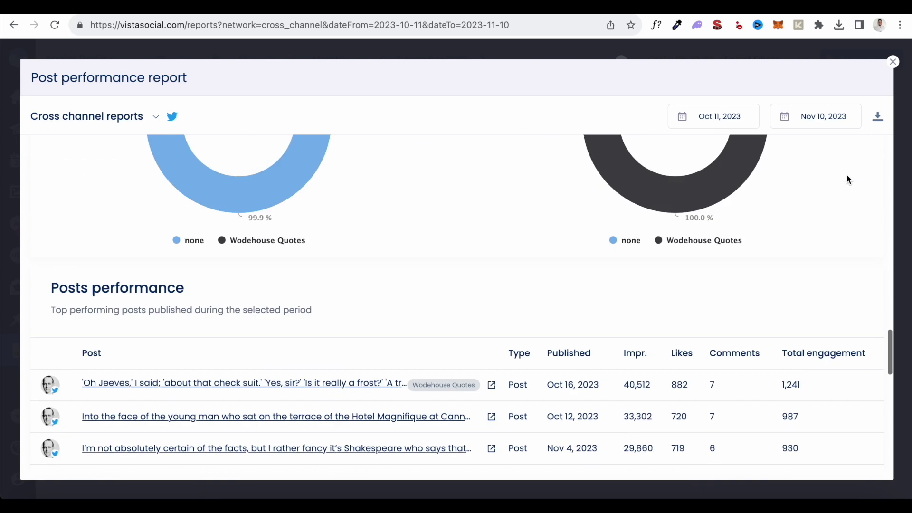
pyautogui.scroll(10, 849, 179)
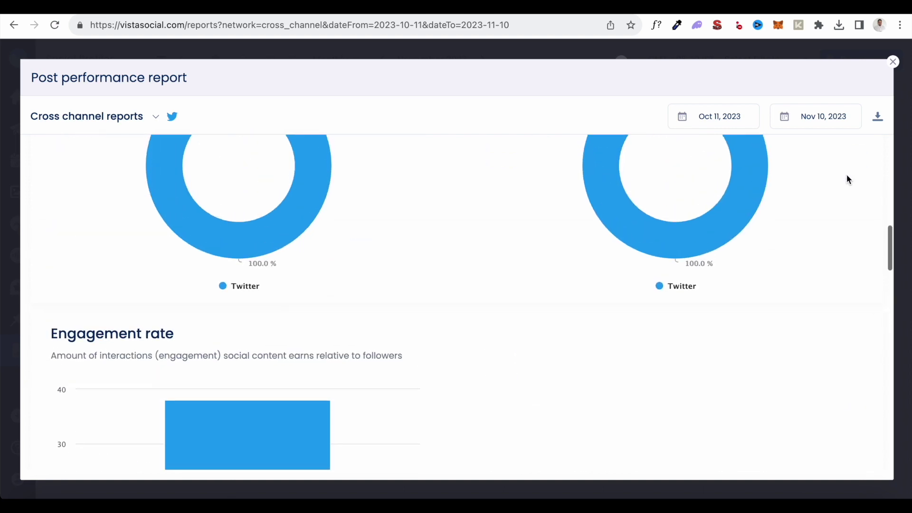
pyautogui.scroll(1, 847, 175)
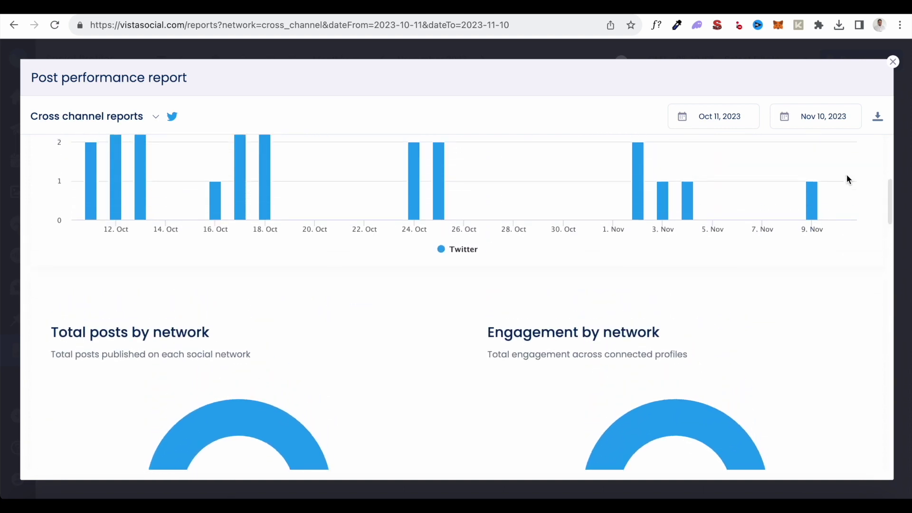